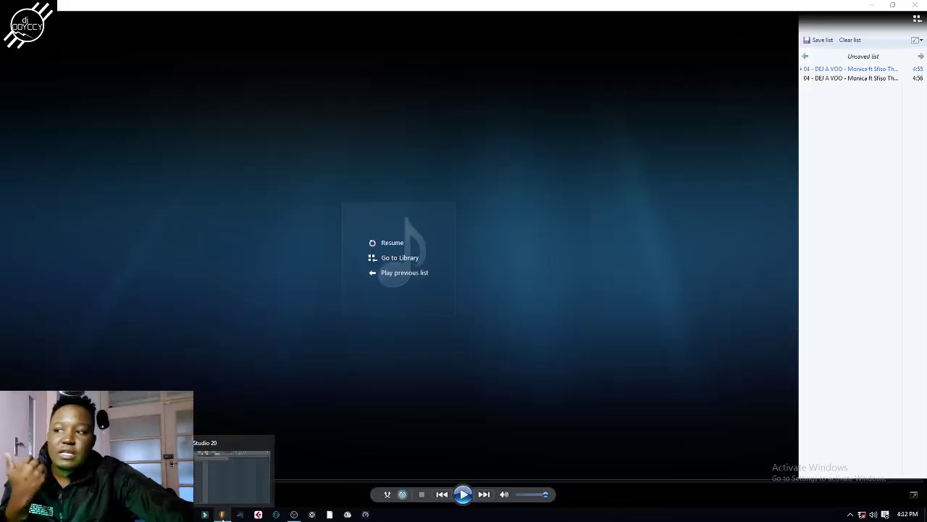
# Step: Import the 04 - DEJ A VOO vocal MP3 from the Desktop folder to the start of Track 1 in the FL Studio playlist
pyautogui.click(222, 514)
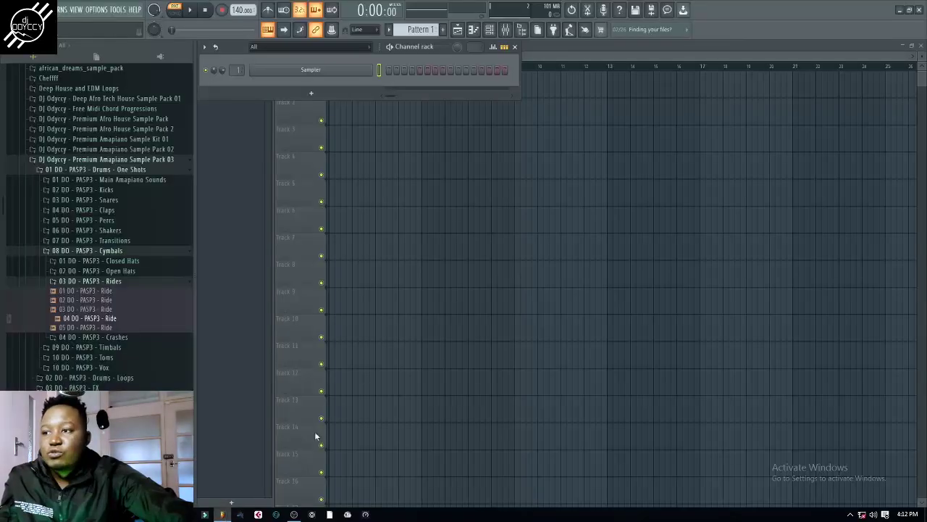
pyautogui.click(222, 513)
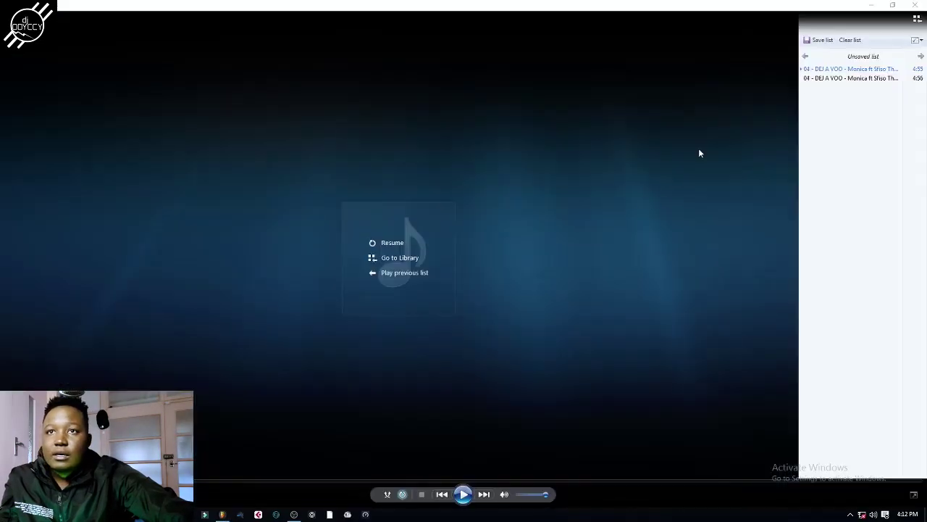
pyautogui.click(875, 6)
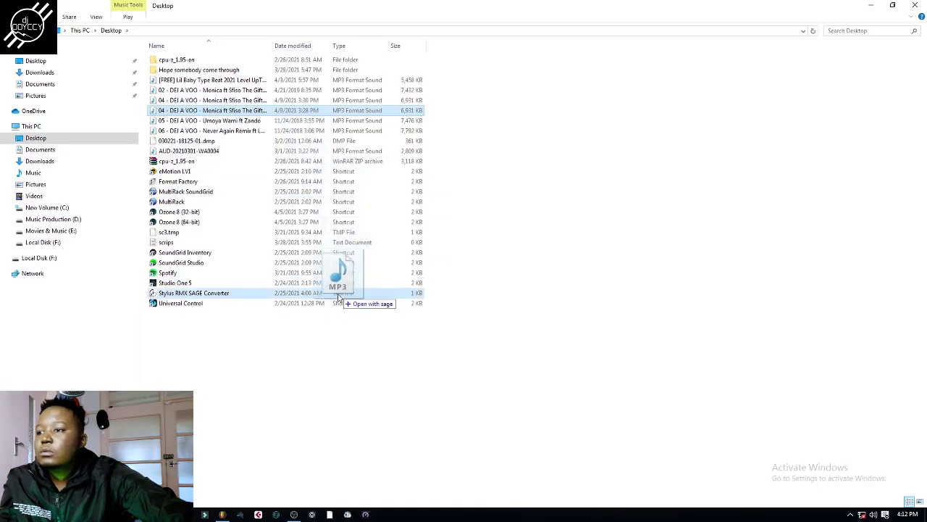
pyautogui.moveTo(337, 297); pyautogui.dragTo(430, 140)
pyautogui.moveTo(336, 129); pyautogui.dragTo(334, 128)
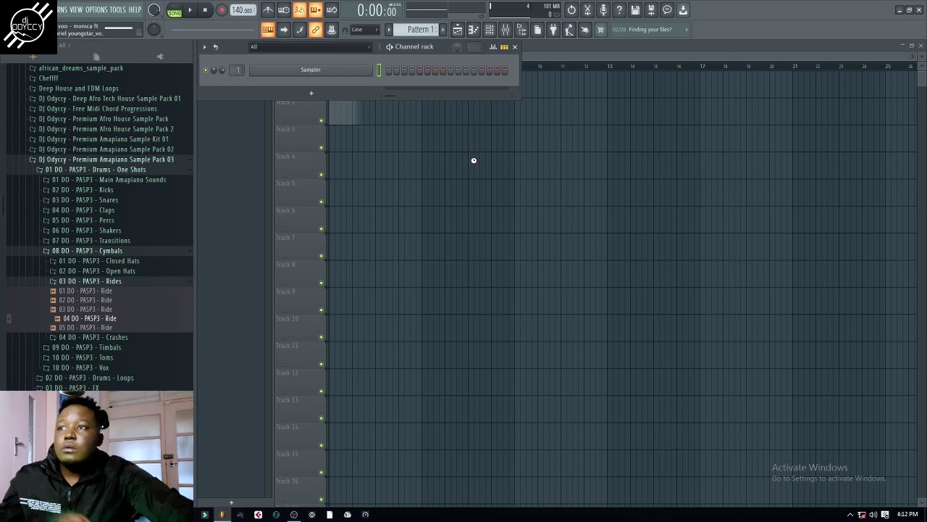
# Step: Fit the vocal clip on Track 1 to the project tempo, entering 125 BPM as its original tempo
pyautogui.click(334, 75)
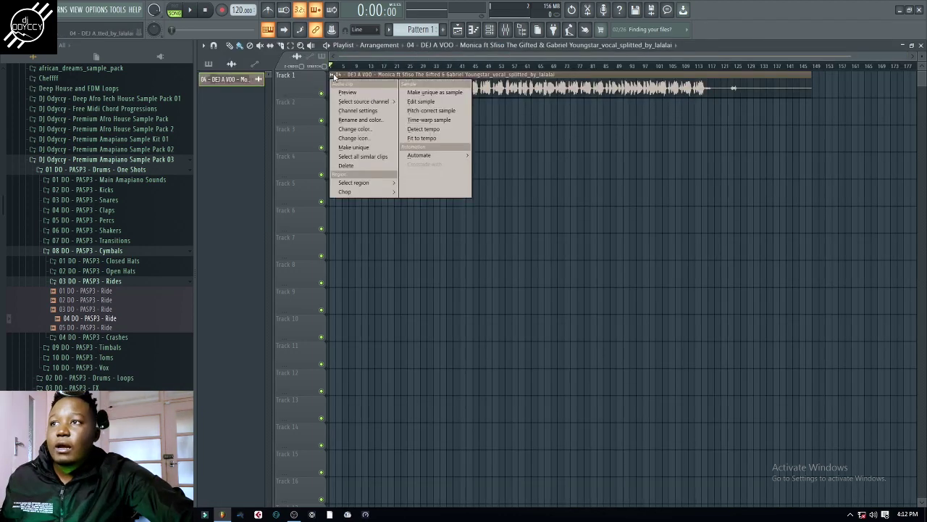
pyautogui.click(434, 139)
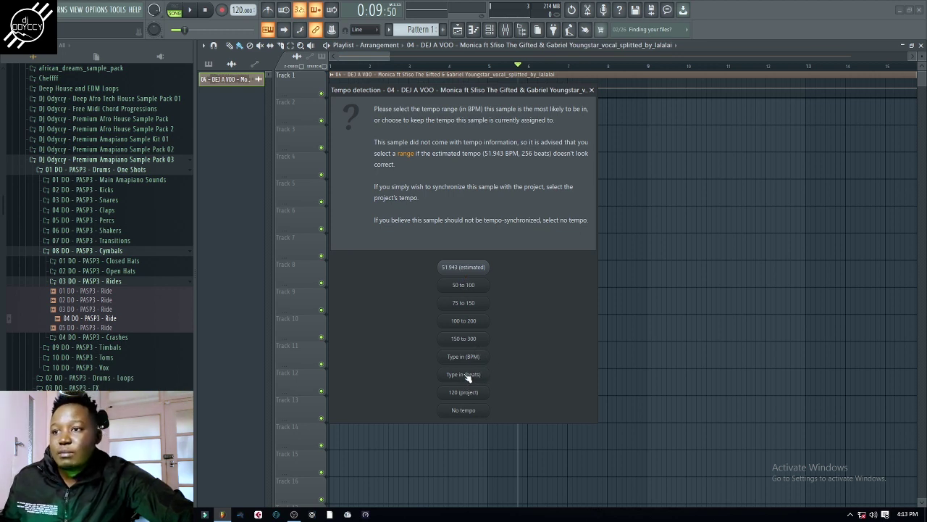
pyautogui.click(463, 356)
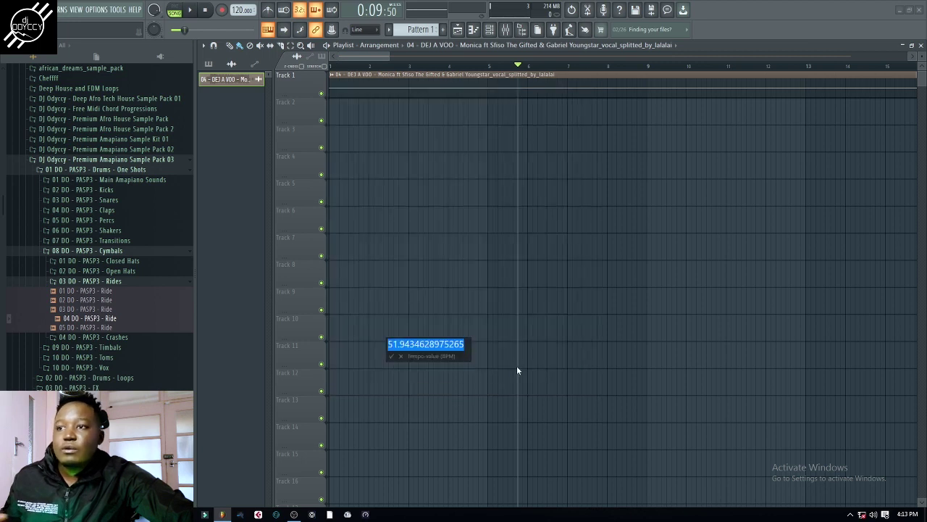
pyautogui.write('125')
pyautogui.press('Return')
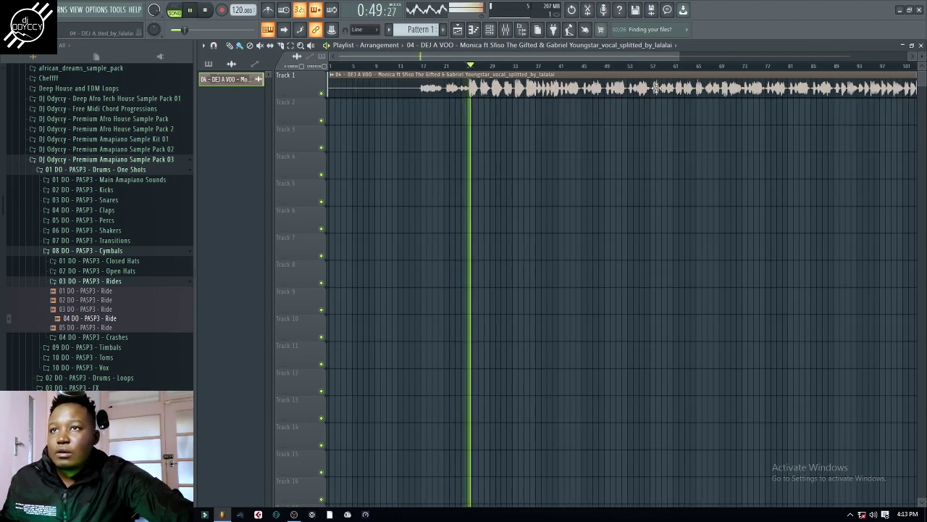
# Step: Play back the vocal clip and examine its waveform for the point where the vocals come in
pyautogui.moveTo(677, 57); pyautogui.dragTo(499, 64)
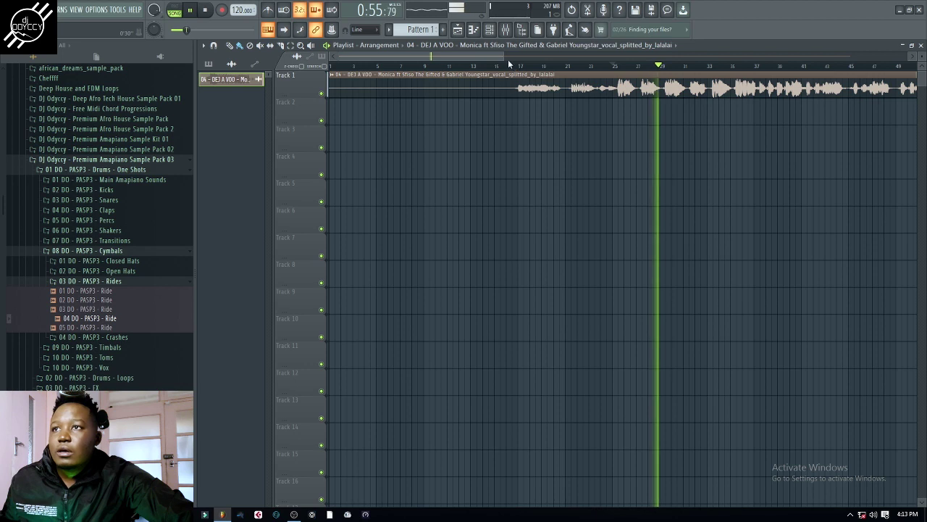
pyautogui.press('space')
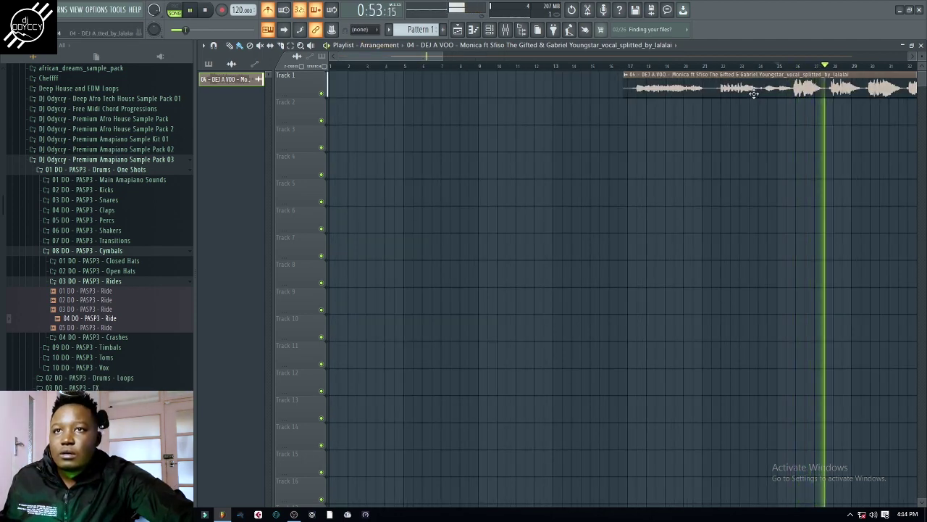
pyautogui.moveTo(418, 57); pyautogui.dragTo(458, 58)
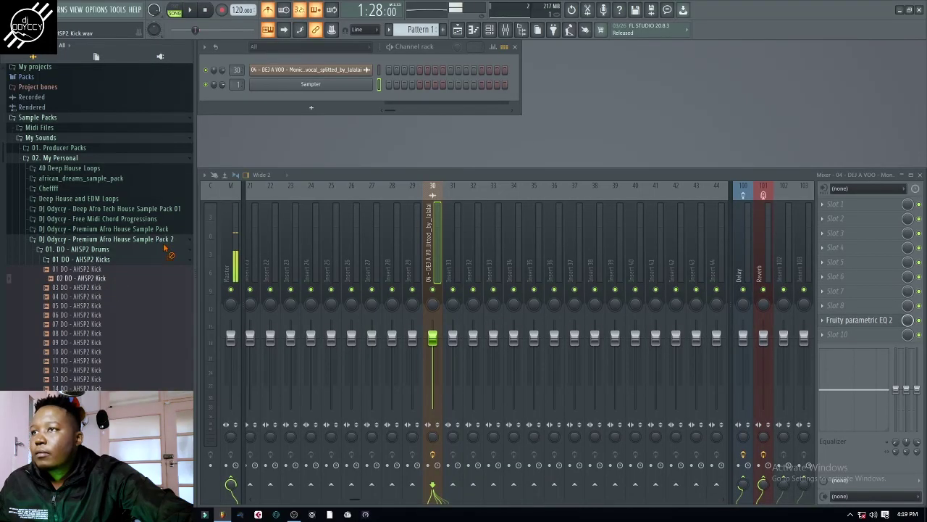
# Step: Load 02 DO - AHSP2 Kick onto the Sampler channel, fill every 4 steps of Pattern 1, and play it with the vocal
pyautogui.moveTo(313, 86); pyautogui.dragTo(311, 85)
pyautogui.rightClick(311, 86)
pyautogui.click(502, 127)
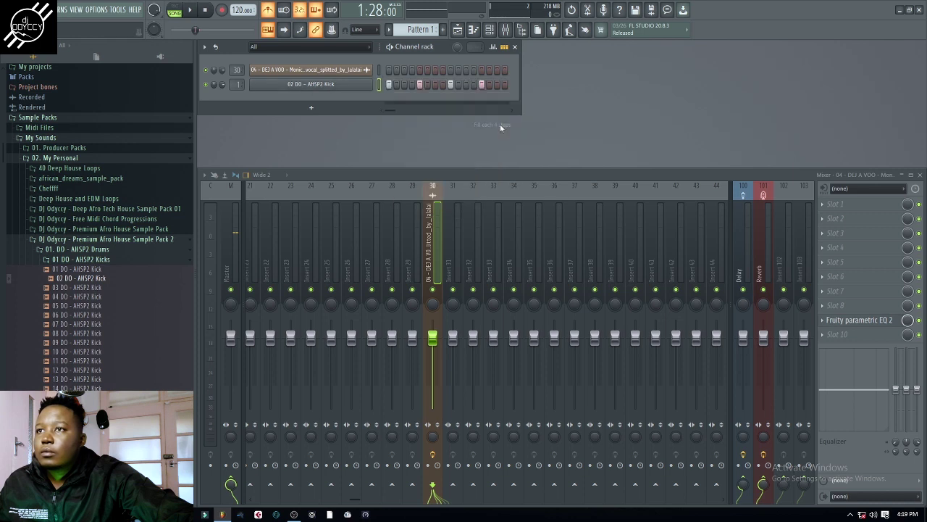
pyautogui.press('space')
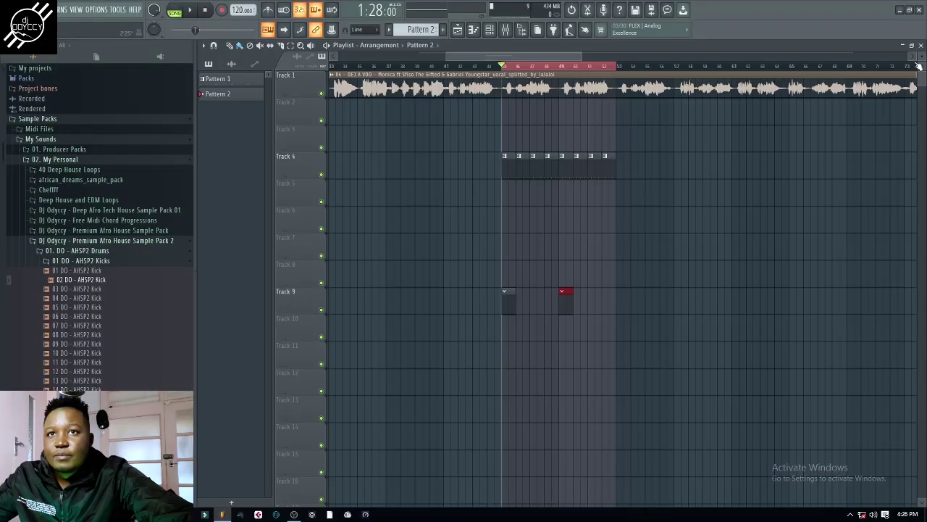
# Step: Draw a one-bar Spire bass rhythm in Pattern 2 with short D#4 notes on steps 1, 4, 9, 13 and 15
pyautogui.click(921, 45)
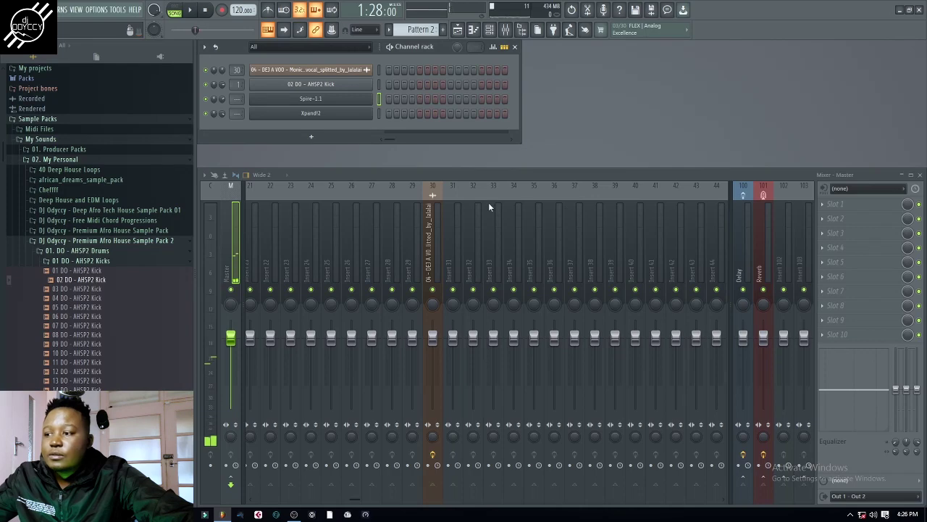
pyautogui.click(487, 31)
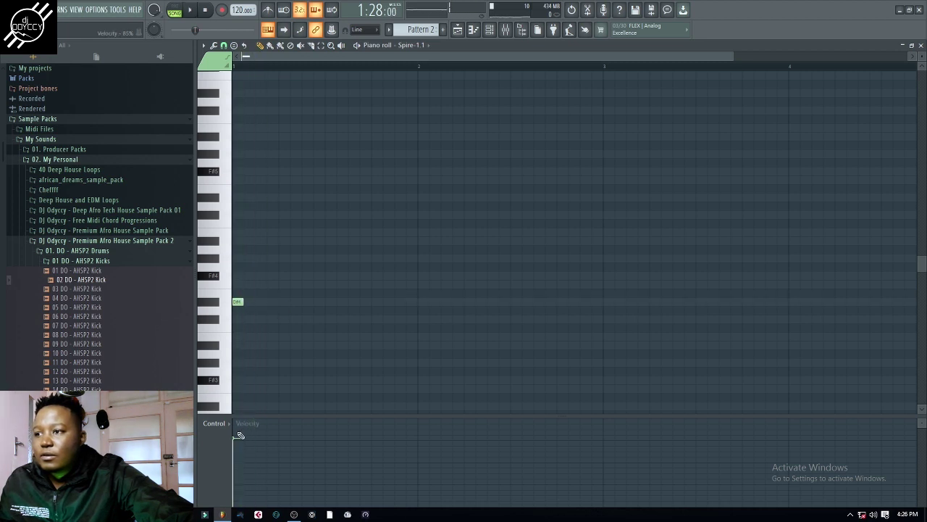
pyautogui.click(269, 303)
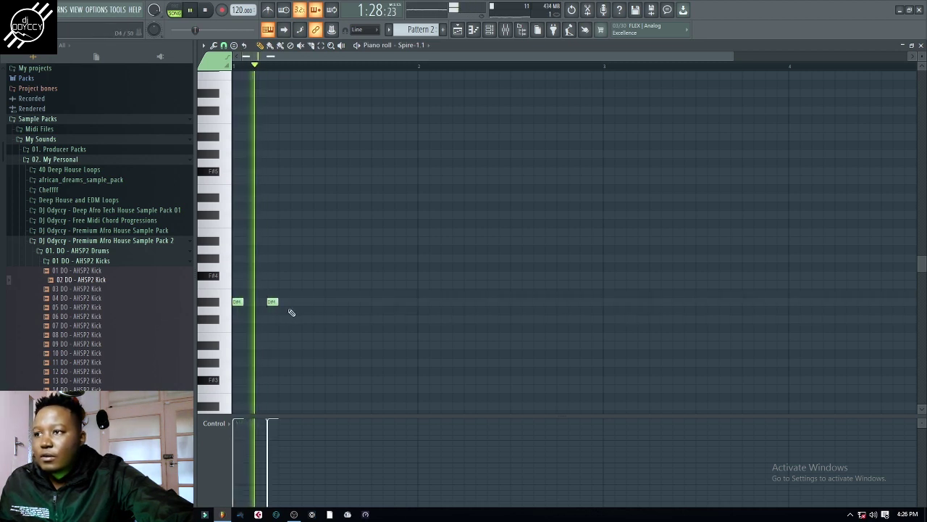
pyautogui.click(327, 303)
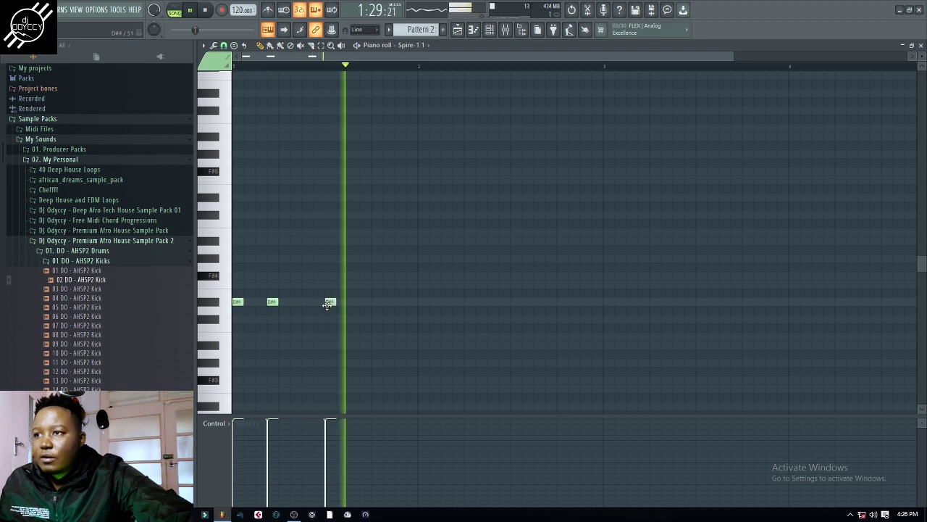
pyautogui.click(374, 303)
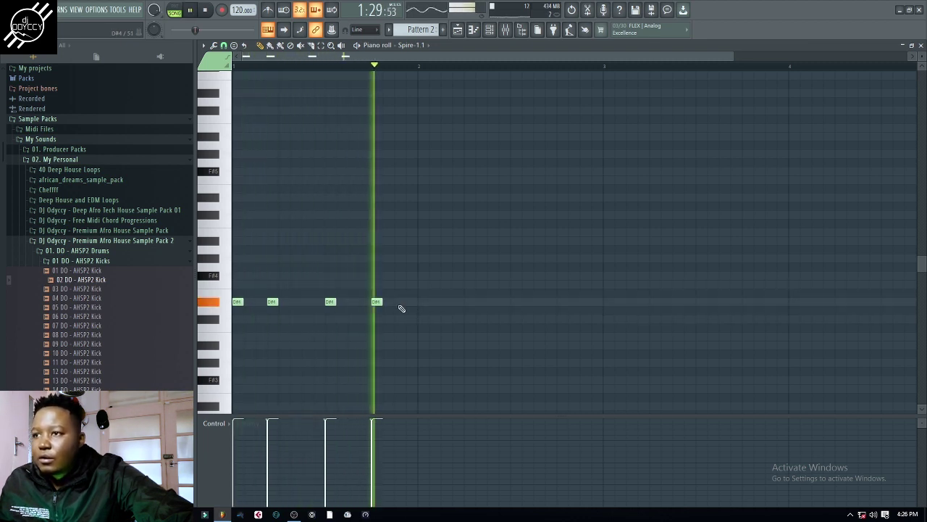
pyautogui.click(399, 303)
# Step: Repeat the one-bar D#4 bass rhythm through bar 4 and close the piano roll and the Spire window
pyautogui.moveTo(491, 330); pyautogui.dragTo(424, 306)
pyautogui.moveTo(682, 337); pyautogui.dragTo(610, 319)
pyautogui.keyDown('ctrl'); pyautogui.click(732, 253); pyautogui.keyUp('ctrl')
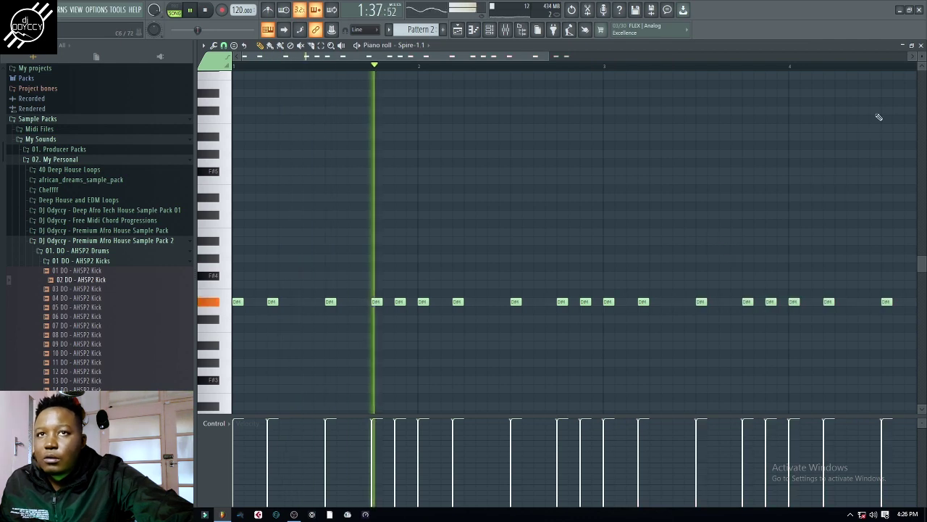
pyautogui.click(921, 46)
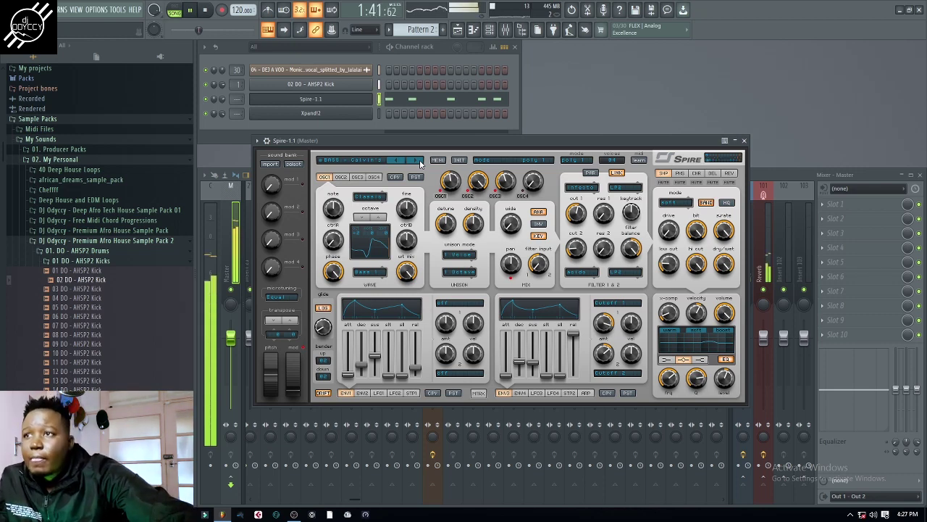
pyautogui.click(744, 140)
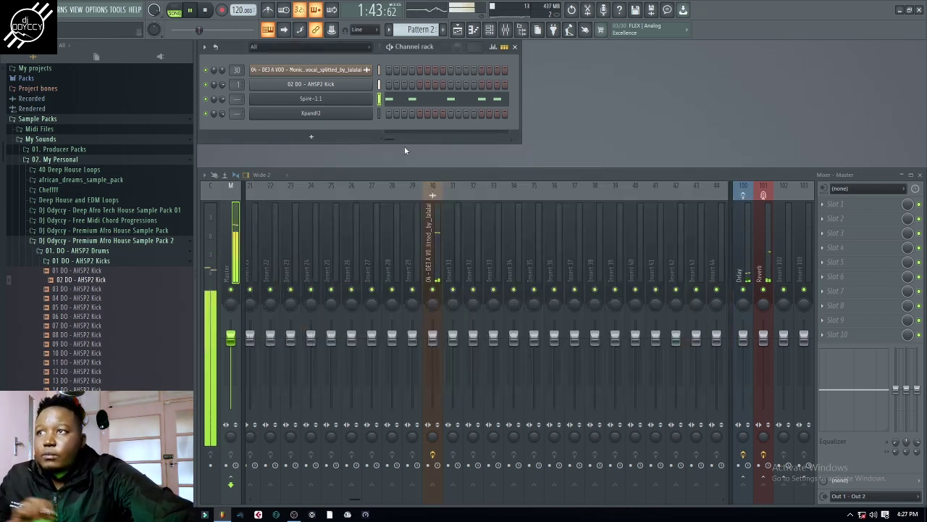
# Step: Complete the Xpand!2 part in Pattern 3 with a second two-bar D#4 note, lower both notes' velocity, and play it back
pyautogui.press('space')
pyautogui.click(311, 113)
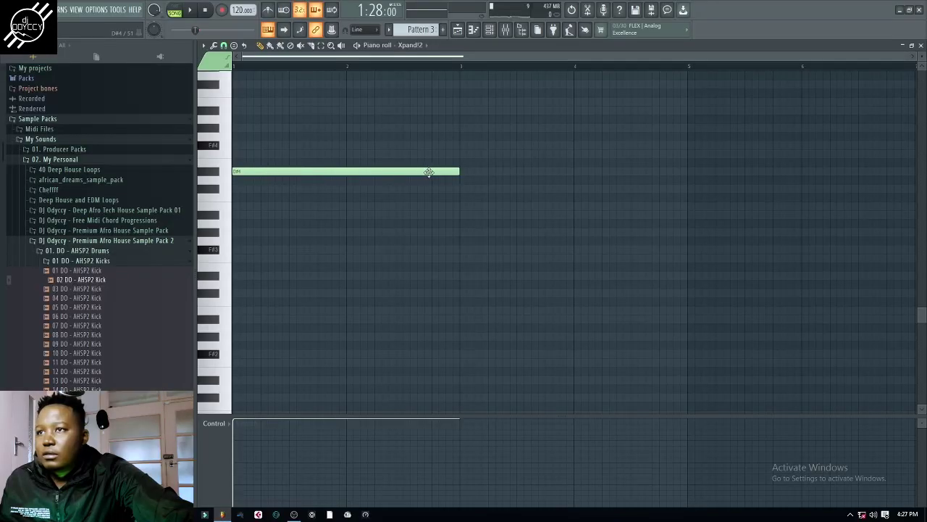
pyautogui.click(464, 172)
pyautogui.click(239, 439)
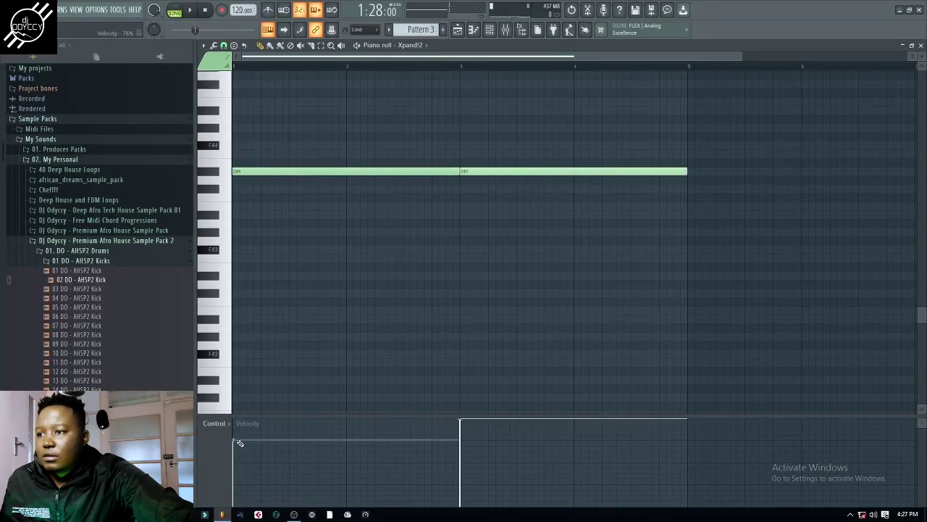
pyautogui.moveTo(243, 439); pyautogui.dragTo(582, 439)
pyautogui.press('space')
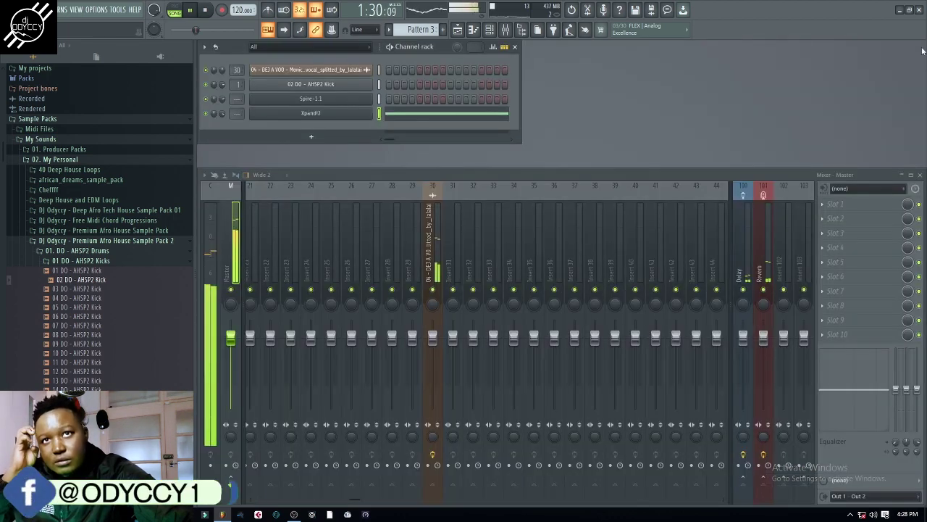
pyautogui.click(921, 45)
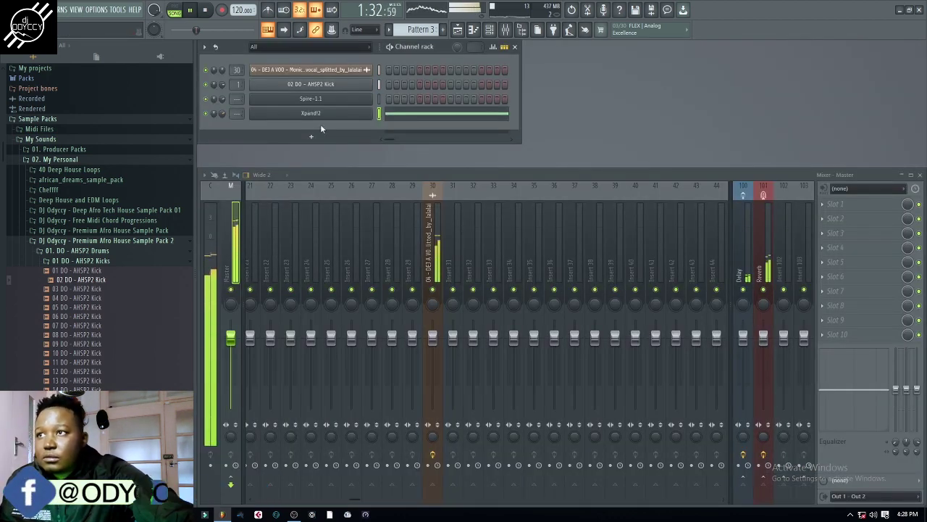
# Step: Transpose both Xpand!2 notes in Pattern 3 down one octave to D#3 and listen to them
pyautogui.click(429, 121)
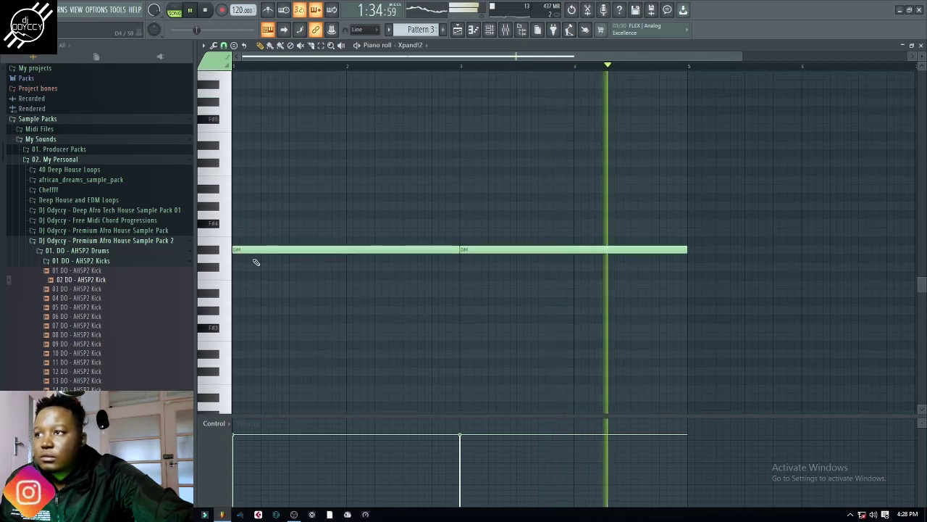
pyautogui.press('space')
pyautogui.hotkey('ctrl', 'Down')
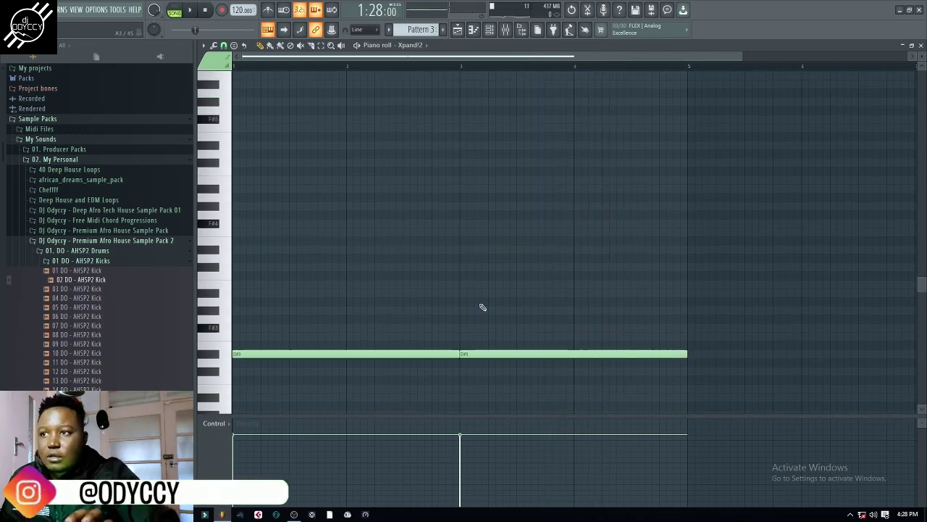
pyautogui.press('space')
pyautogui.scroll(2, 507, 314)
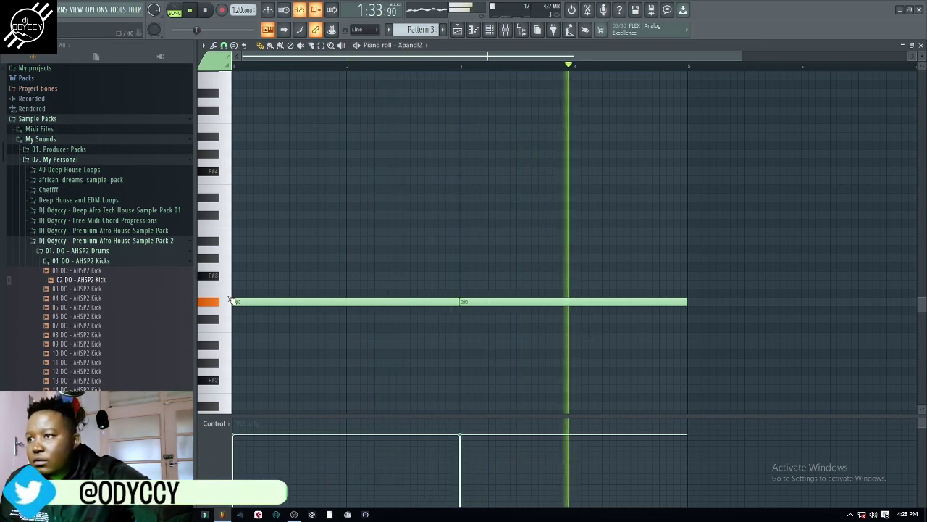
pyautogui.press('space')
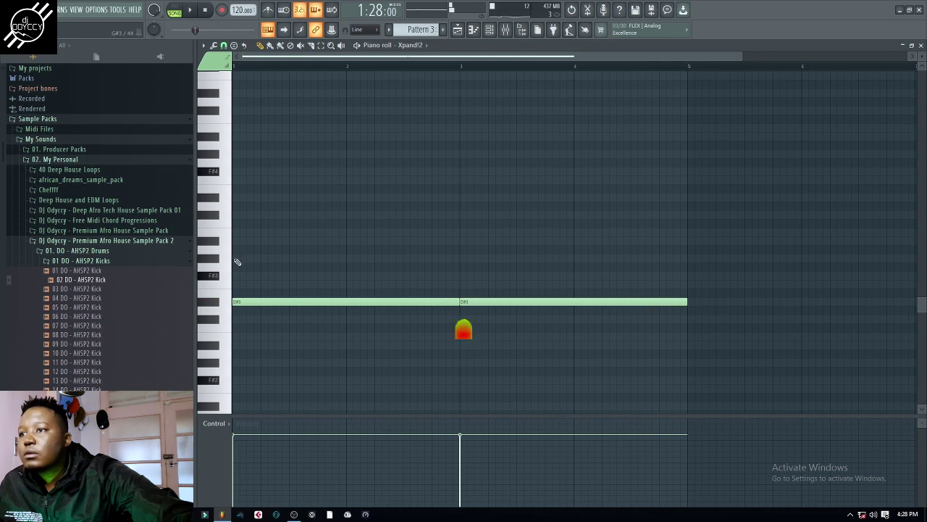
# Step: Add two consecutive two-bar A#3 notes above the D#3 notes in the Xpand!2 part and play them back
pyautogui.click(243, 241)
pyautogui.press('space')
pyautogui.click(478, 241)
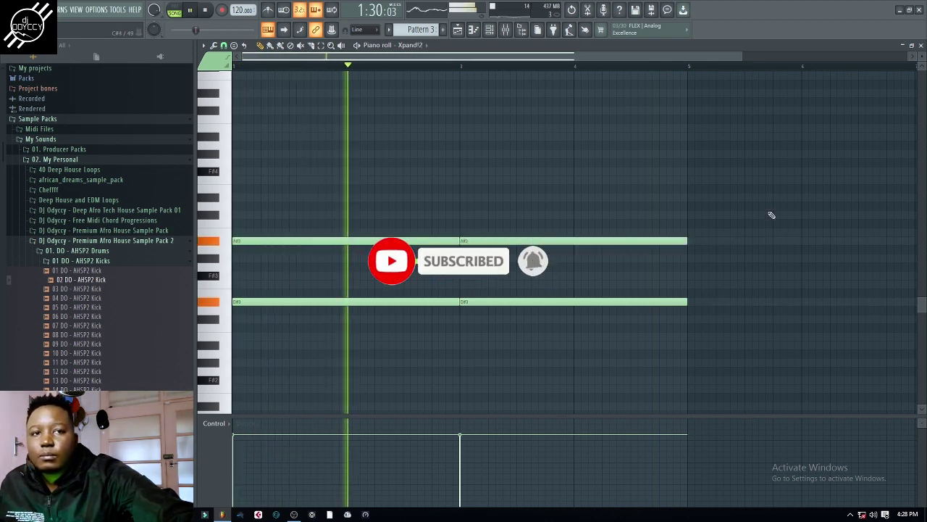
pyautogui.press('F7')
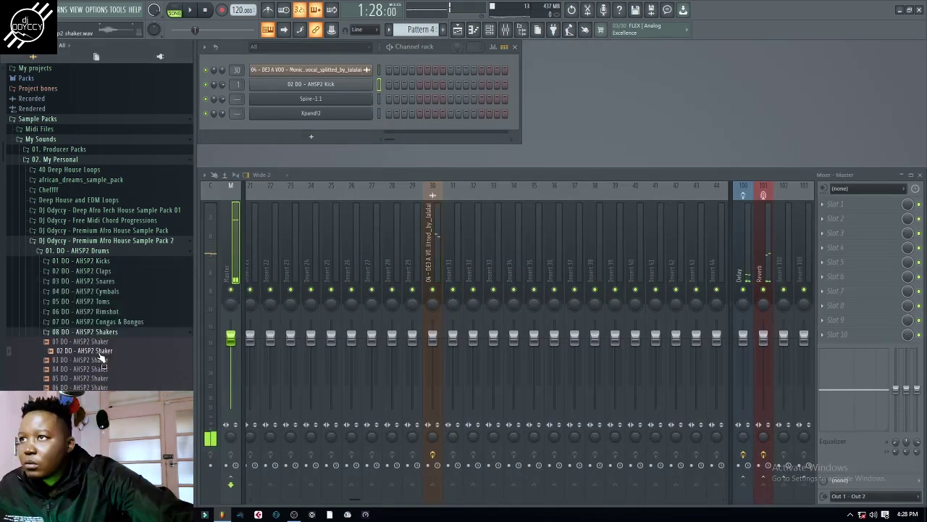
# Step: Add 02 DO - AHSP2 Shaker as a channel below the kick and place hits on steps 9, 13 and 15 of Pattern 4
pyautogui.moveTo(84, 351); pyautogui.dragTo(321, 98)
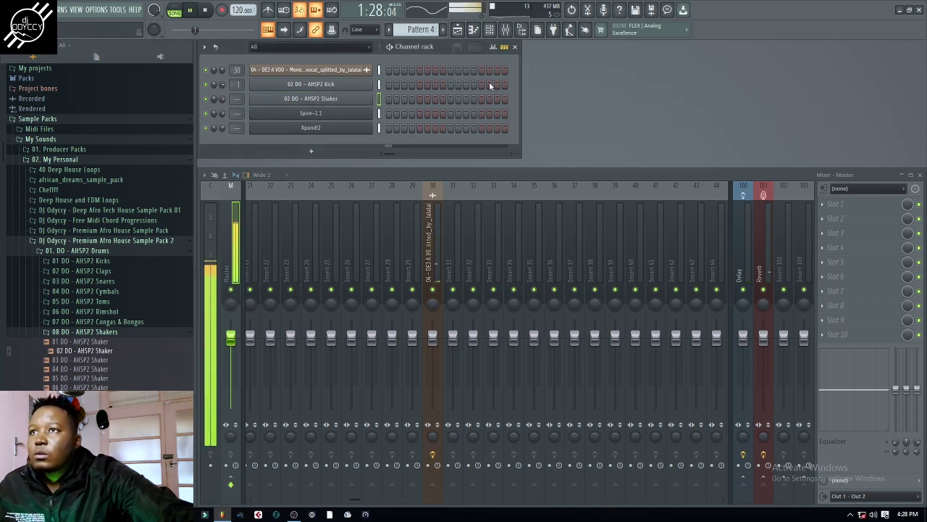
pyautogui.click(450, 99)
pyautogui.press('space')
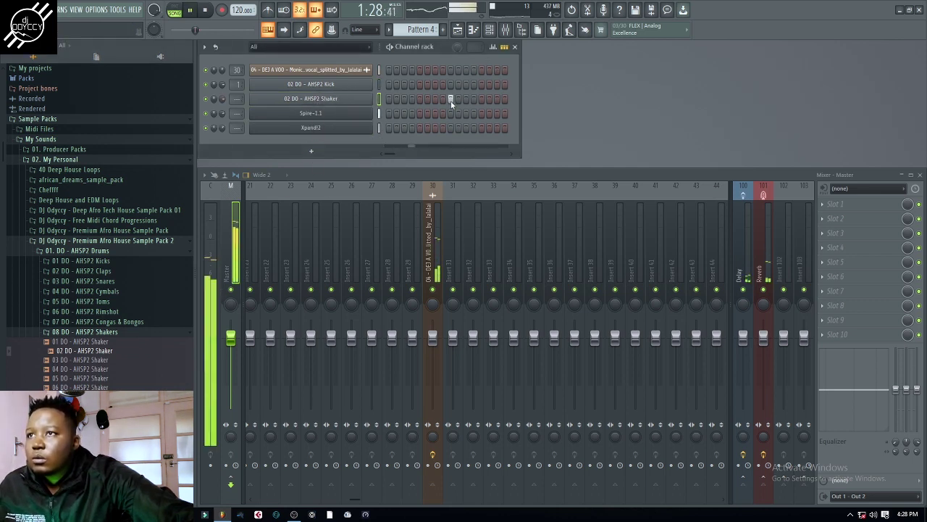
pyautogui.click(474, 100)
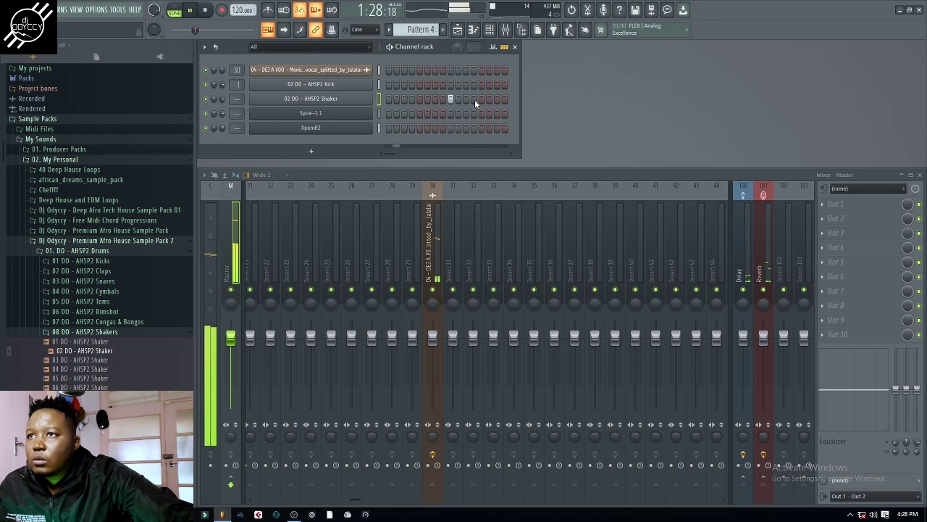
pyautogui.rightClick(474, 100)
pyautogui.click(481, 100)
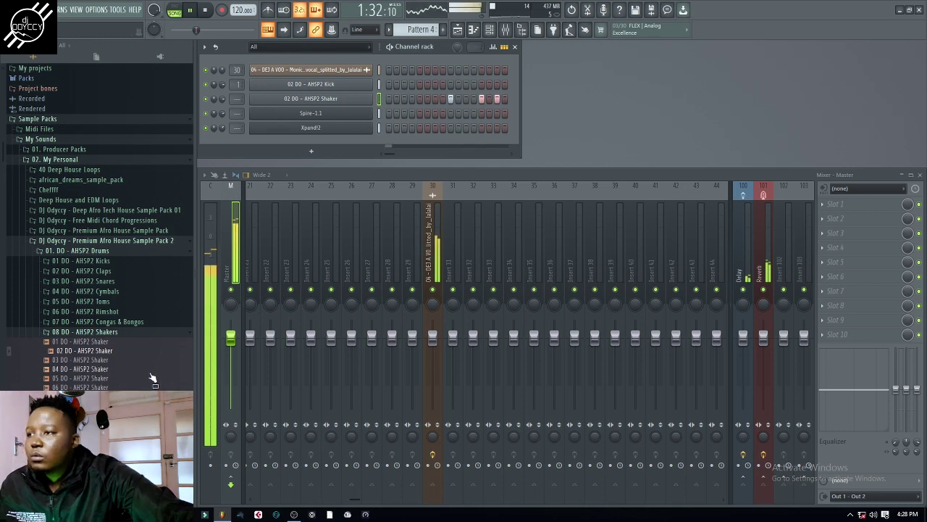
# Step: Add 24 DO - AHSP2 Perc~1 from 09 AHSP2 Percussion Mix and place hits on steps 3, 4, 11, 12, 15 and 16 of Pattern 5
pyautogui.click(112, 333)
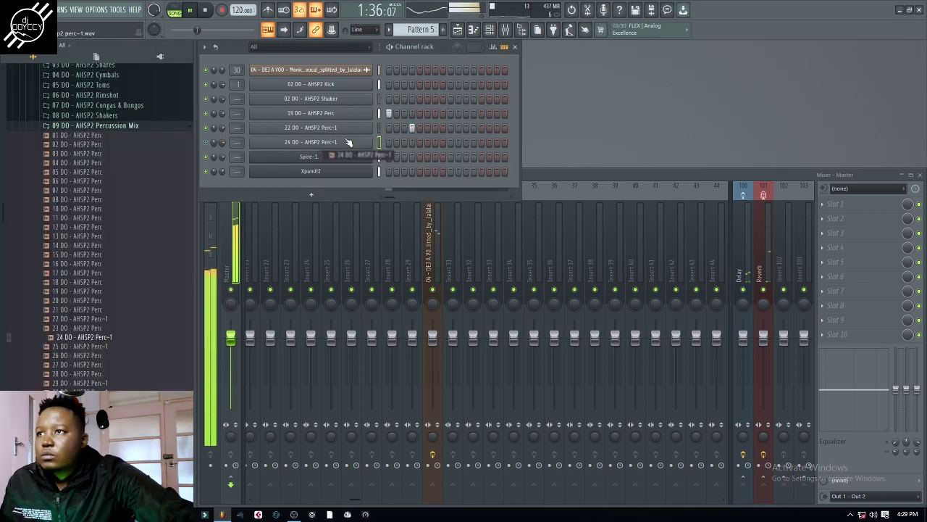
pyautogui.click(405, 142)
pyautogui.click(411, 141)
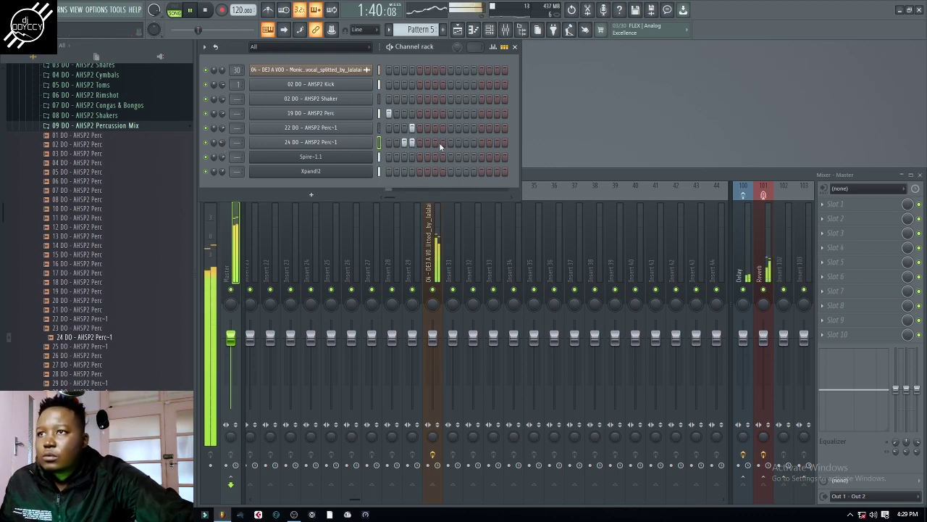
pyautogui.click(465, 142)
pyautogui.click(473, 142)
pyautogui.click(496, 142)
pyautogui.click(504, 142)
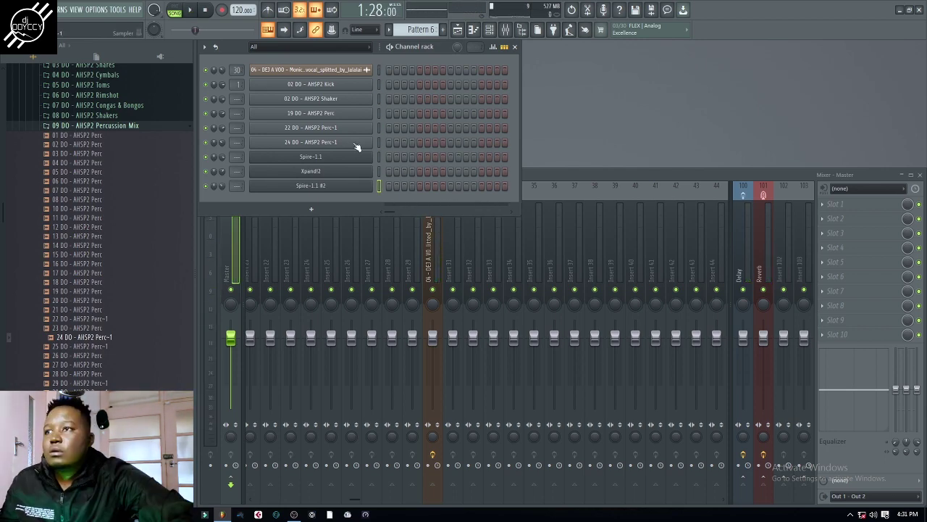
# Step: Open the piano roll of the Spire-1.1 #2 channel in Pattern 6
pyautogui.click(474, 30)
pyautogui.scroll(-1, 269, 313)
pyautogui.click(264, 275)
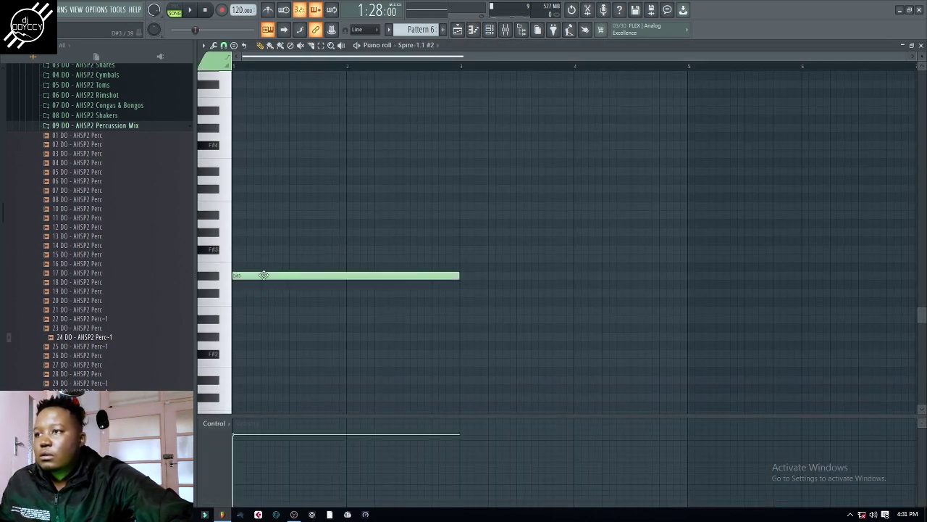
pyautogui.press('space')
pyautogui.moveTo(459, 276); pyautogui.dragTo(345, 276)
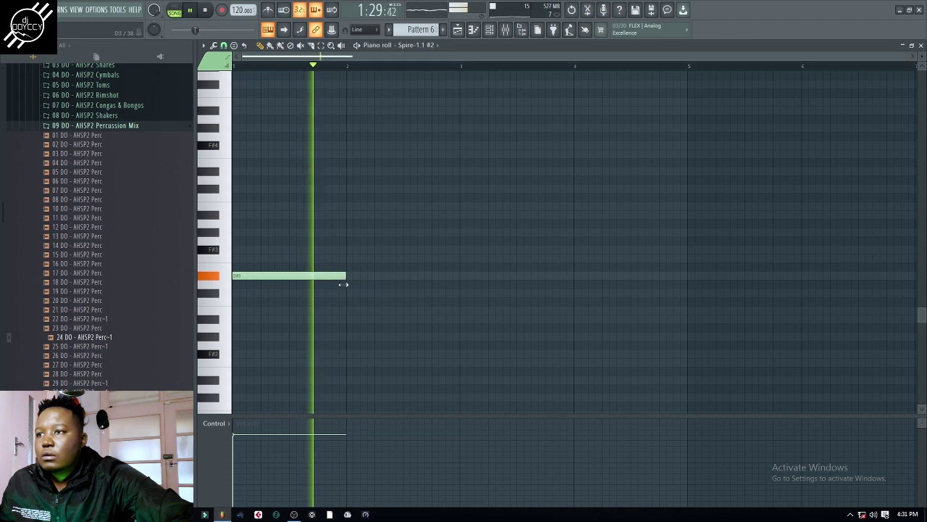
pyautogui.rightClick(301, 274)
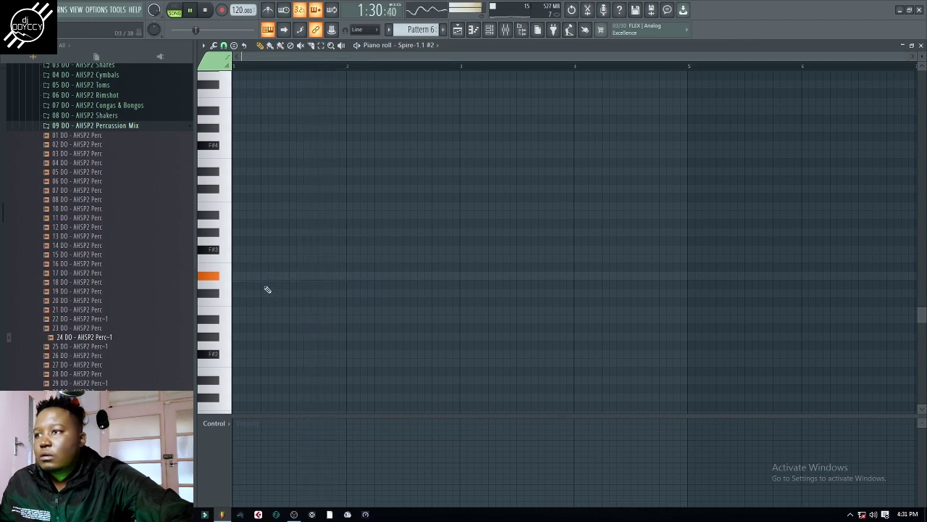
# Step: Draw a two-bar D#4 note at bar 1 of the Spire-1.1 #2 part and restart playback
pyautogui.click(237, 173)
pyautogui.scroll(2, 377, 232)
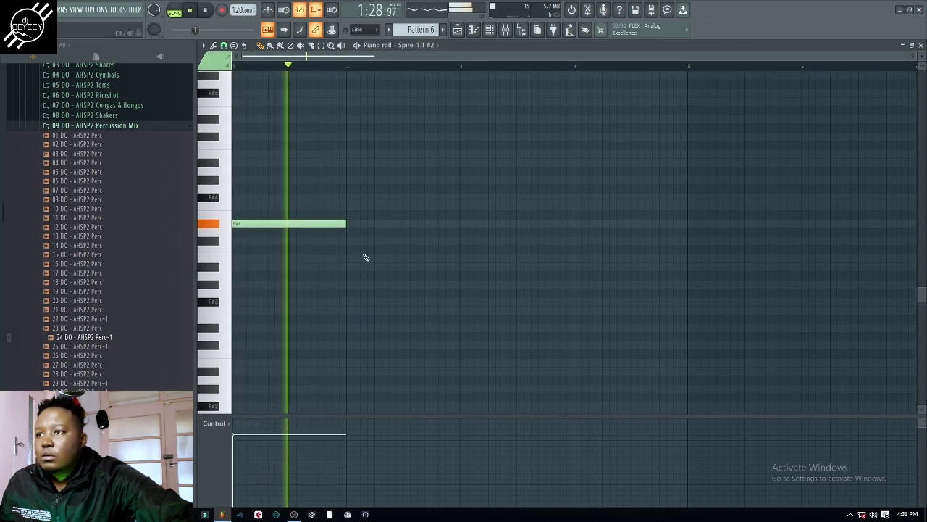
pyautogui.moveTo(357, 234); pyautogui.dragTo(466, 250)
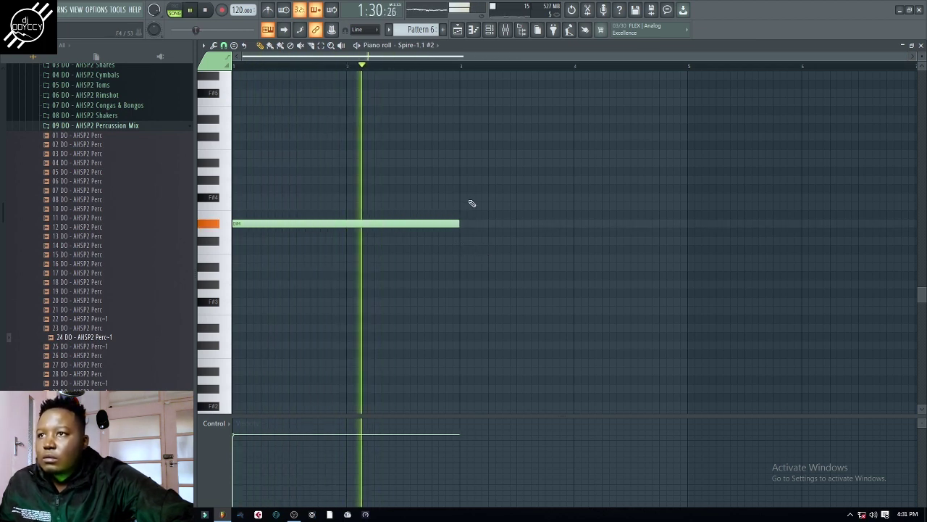
pyautogui.press('space')
pyautogui.press('space')
# Step: Start a descending run at bar 3 with a six-step B4, a six-step A#4 and a twelve-step G#4 note
pyautogui.click(467, 154)
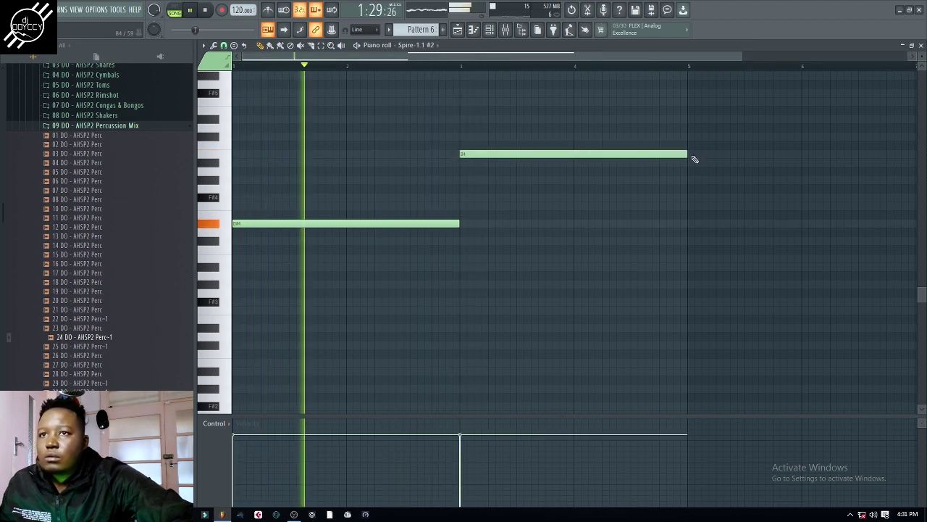
pyautogui.moveTo(687, 155); pyautogui.dragTo(502, 155)
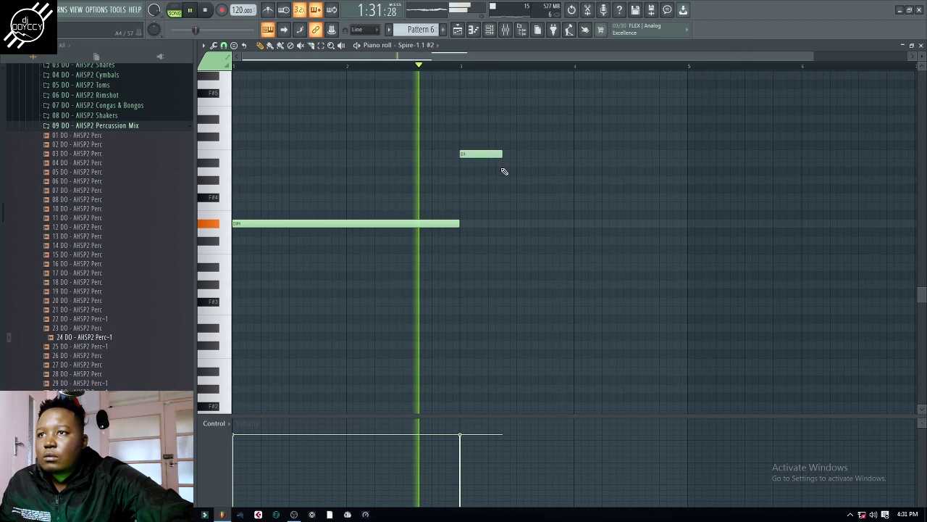
pyautogui.click(507, 164)
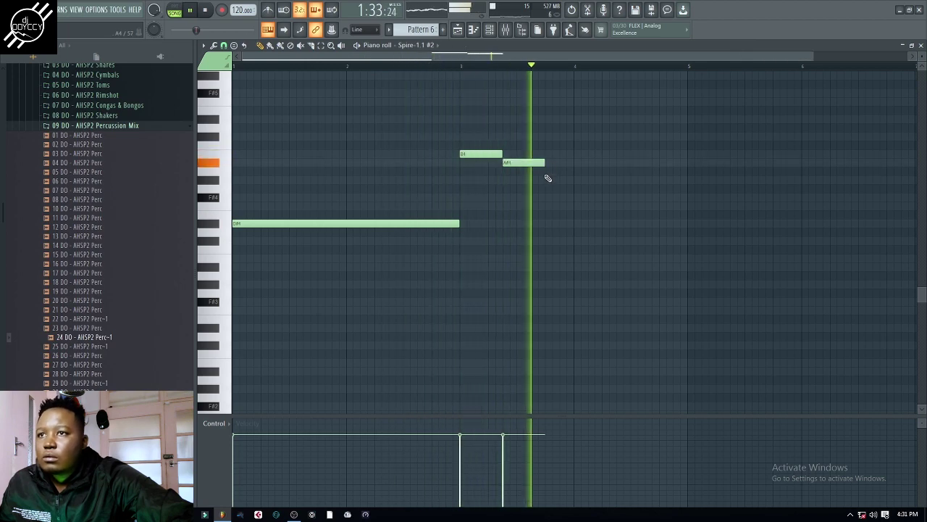
pyautogui.click(549, 181)
pyautogui.moveTo(589, 181); pyautogui.dragTo(633, 187)
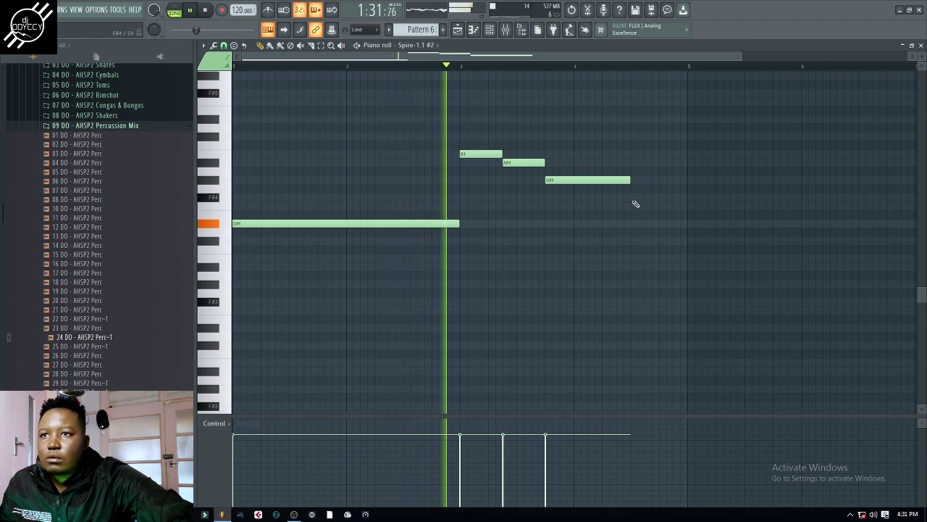
# Step: Finish the descending run after G#4 with consecutive four-step F#4 and F4 notes ending at bar 5
pyautogui.click(634, 198)
pyautogui.moveTo(715, 197); pyautogui.dragTo(659, 197)
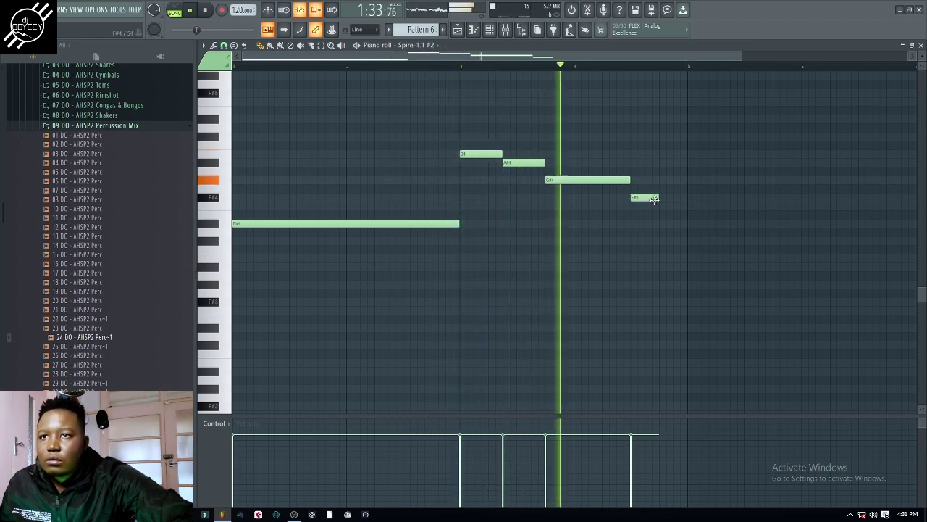
pyautogui.click(662, 241)
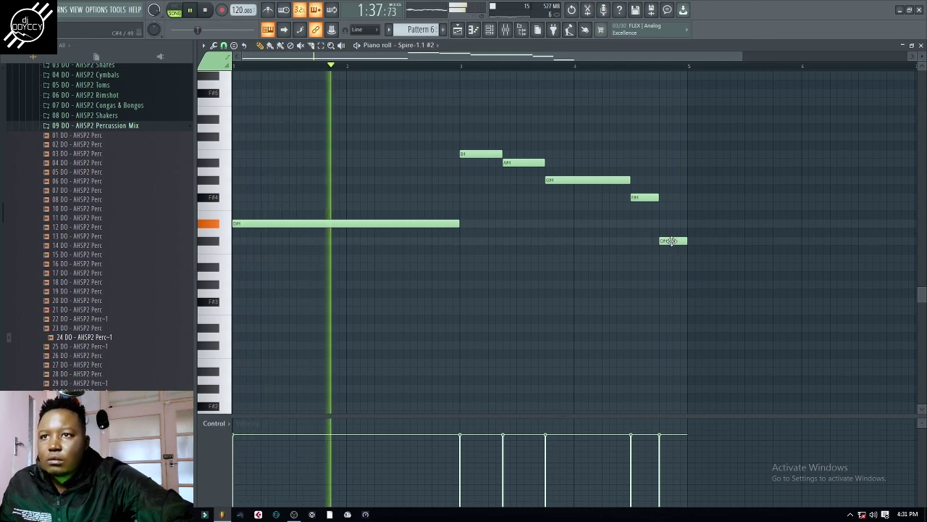
pyautogui.moveTo(667, 241); pyautogui.dragTo(672, 206)
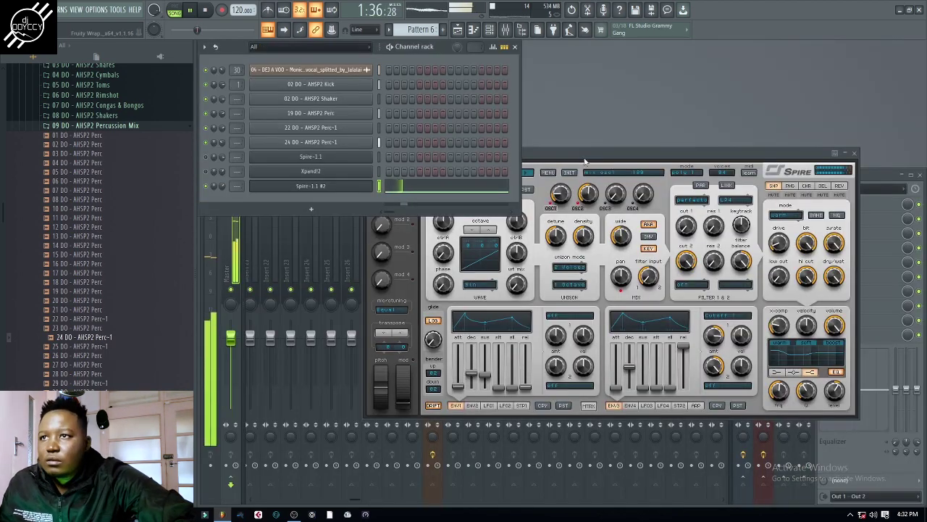
# Step: Load the BASS - Object preset in Spire-1.1 #2 and unmute the Spire-1.1 channel
pyautogui.click(585, 160)
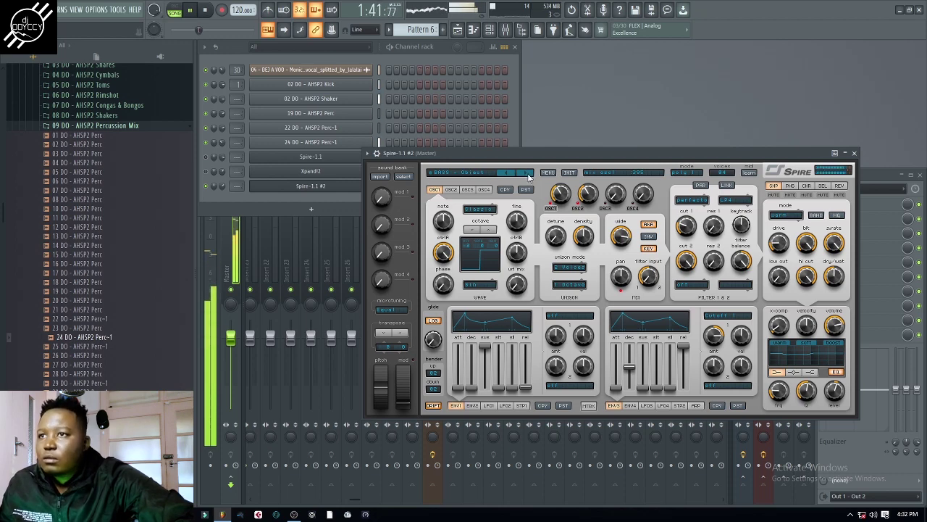
pyautogui.click(210, 157)
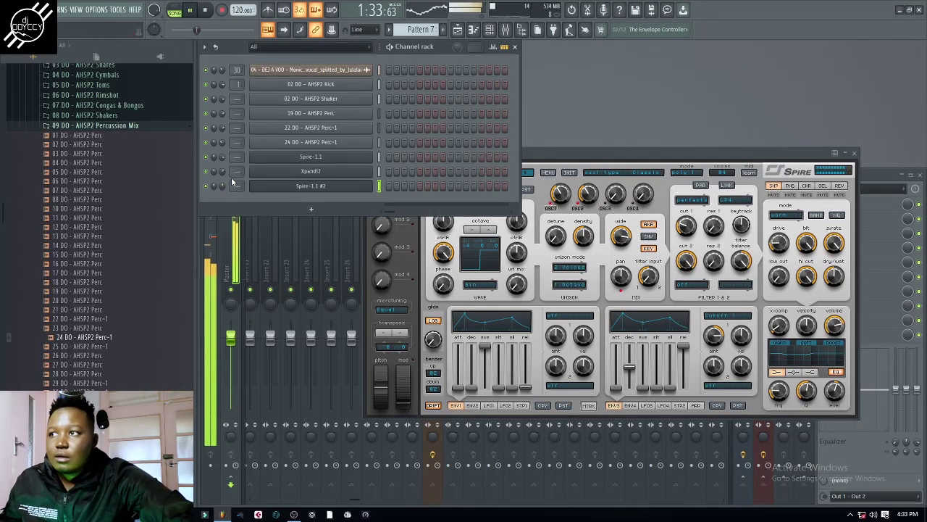
# Step: Transpose all Xpand!2 notes in Pattern 3 up one octave to D#4 and A#4 and listen to the result
pyautogui.click(378, 171)
pyautogui.press('space')
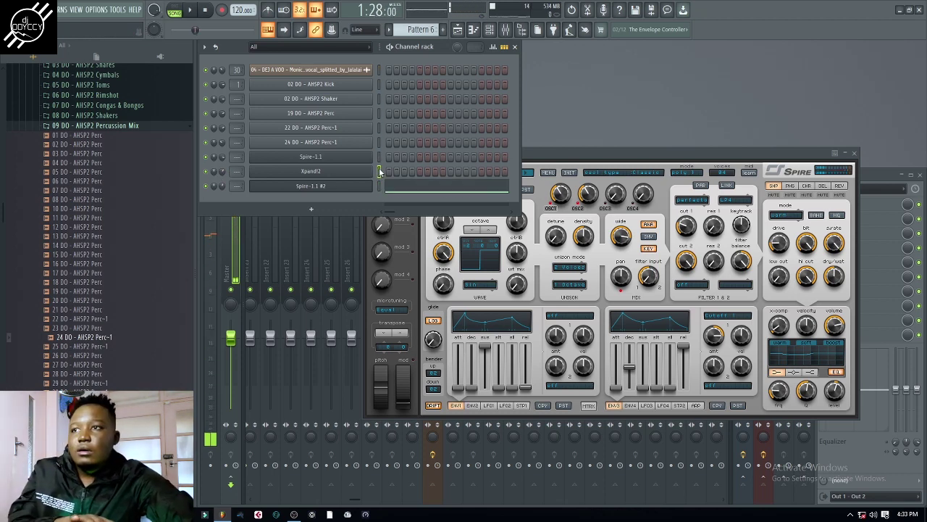
pyautogui.press('Left')
pyautogui.press('Left')
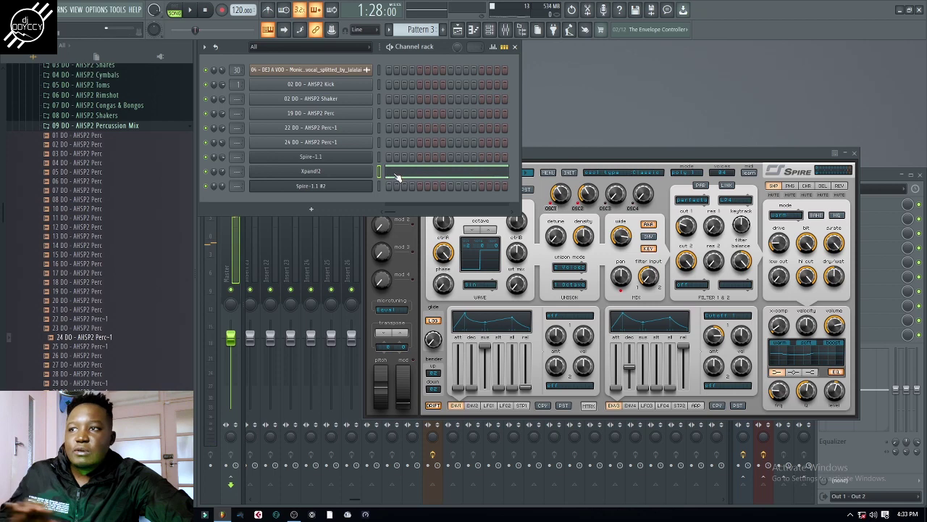
pyautogui.click(397, 175)
pyautogui.hotkey('ctrl', 'Up')
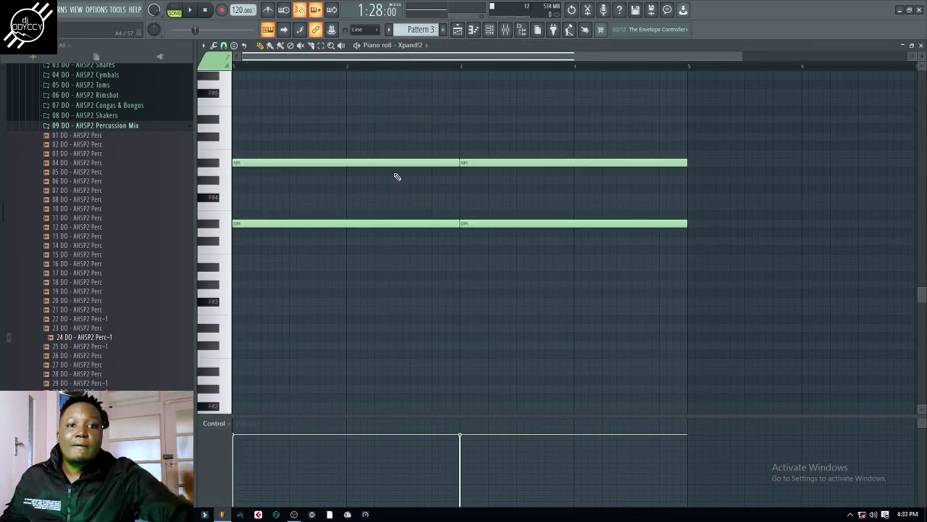
pyautogui.press('space')
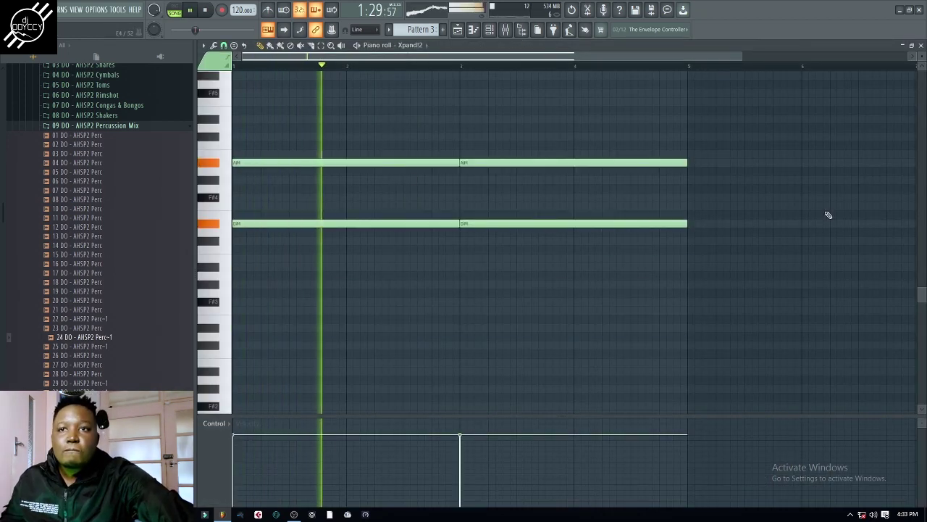
pyautogui.click(921, 46)
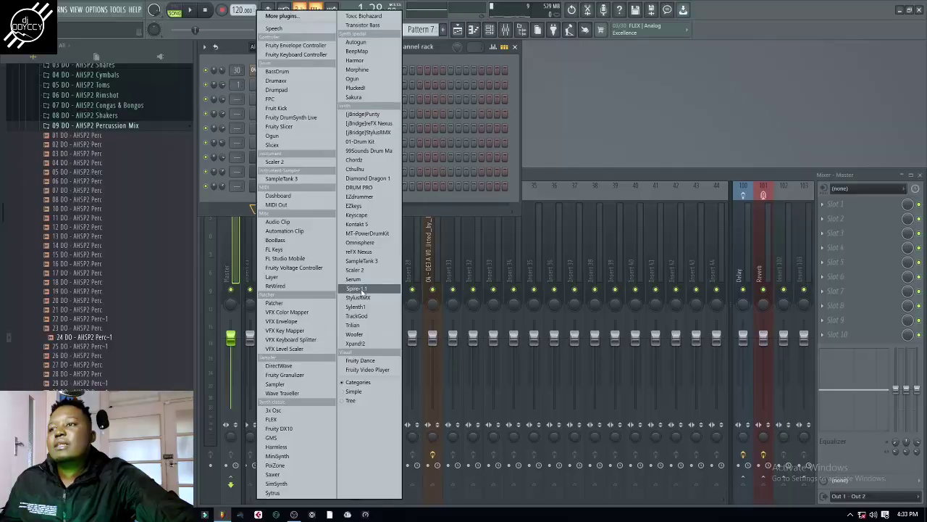
# Step: Add another Spire-1.1 channel and place two Pattern 7 clips on Track 15 from bar 45 to bar 53, playing them back
pyautogui.click(359, 289)
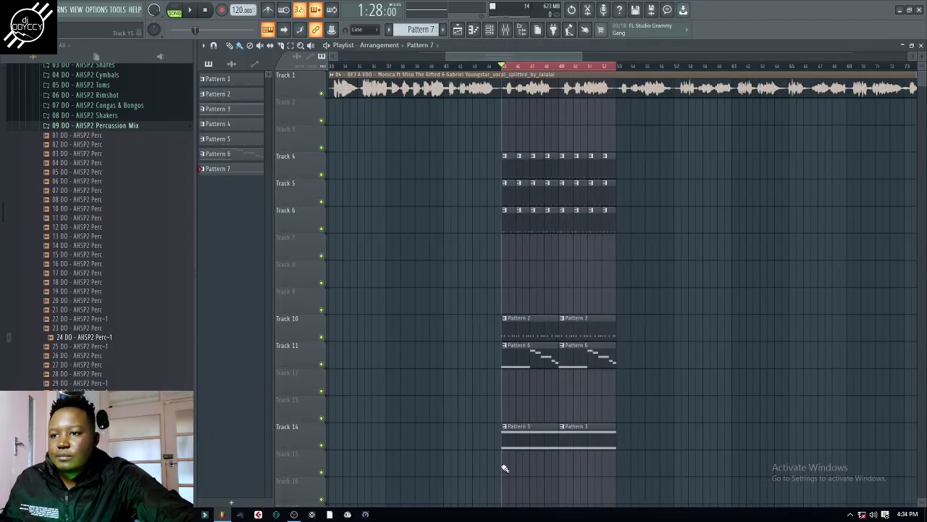
pyautogui.moveTo(505, 469); pyautogui.dragTo(589, 466)
pyautogui.press('space')
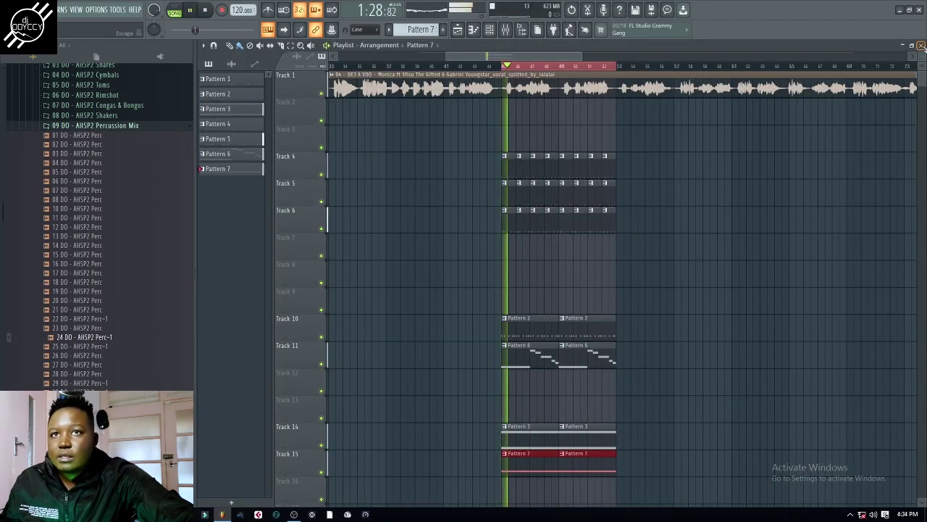
pyautogui.click(921, 45)
# Step: Choose the ARP - Brute preset in Spire-1.1 #3 and lower its channel volume to about 0.19
pyautogui.moveTo(592, 155); pyautogui.dragTo(675, 133)
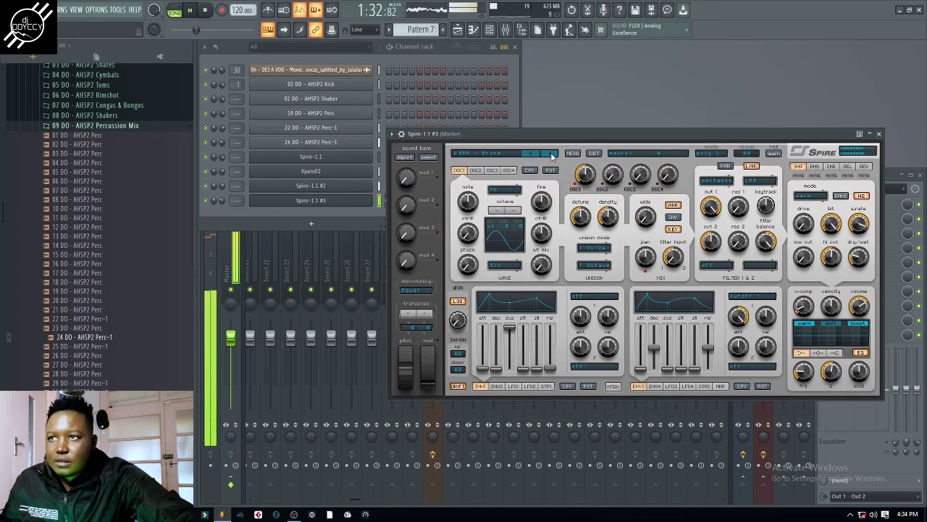
pyautogui.click(222, 199)
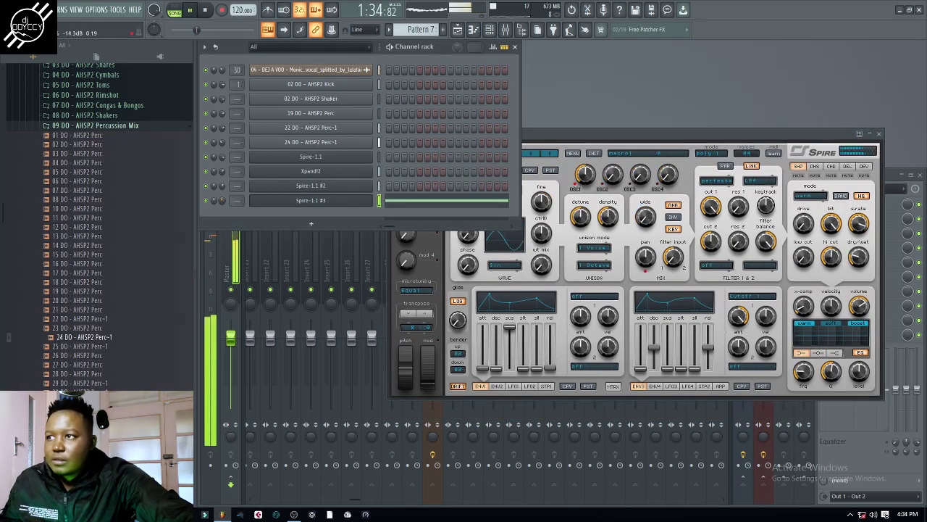
pyautogui.rightClick(614, 134)
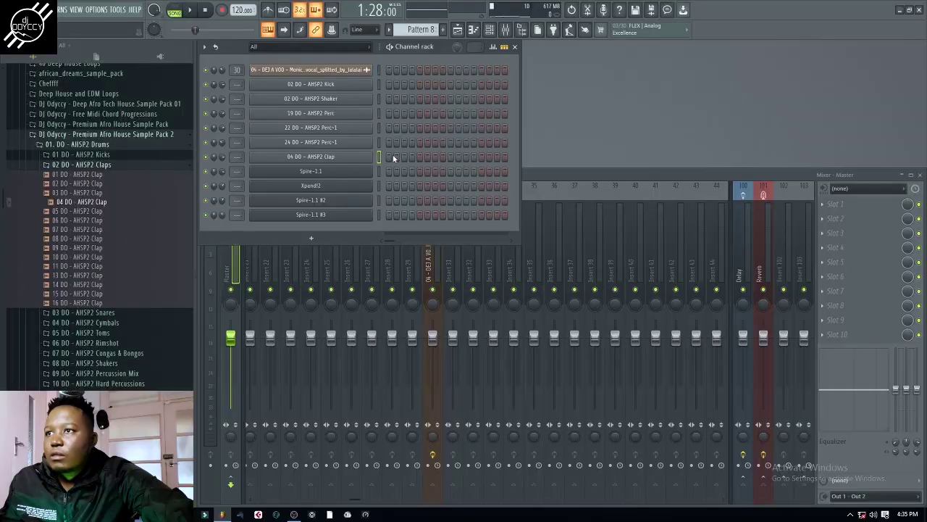
# Step: Try 04 DO - AHSP2 Clap hits on steps 5, 7, 9 and 12 of Pattern 8 during playback
pyautogui.click(435, 157)
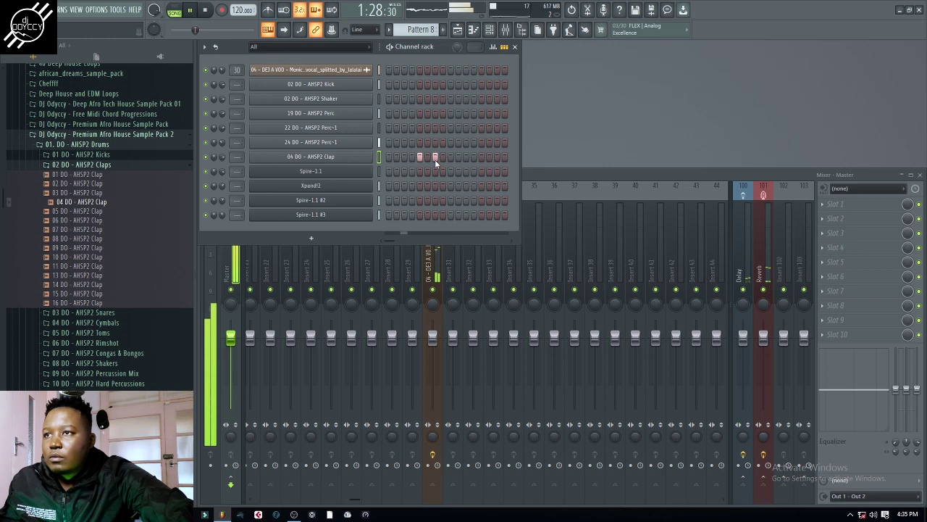
pyautogui.click(435, 157)
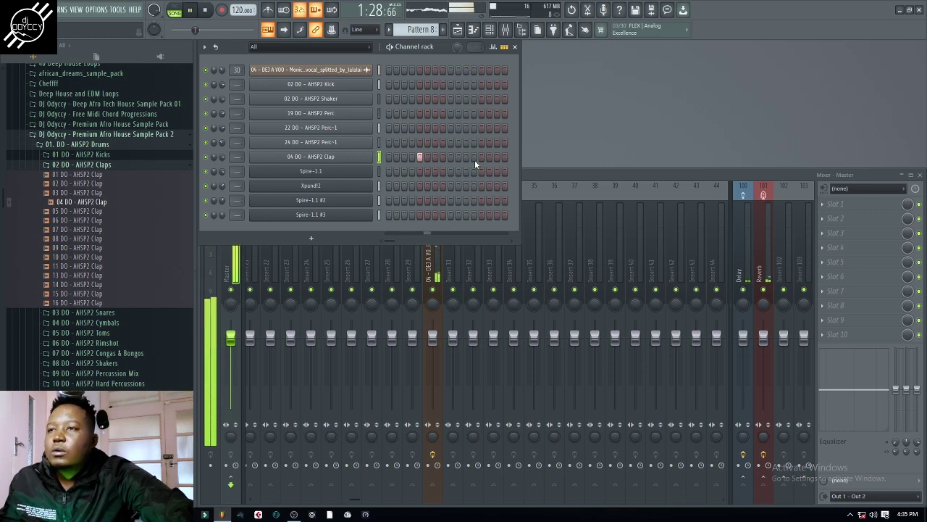
pyautogui.click(450, 157)
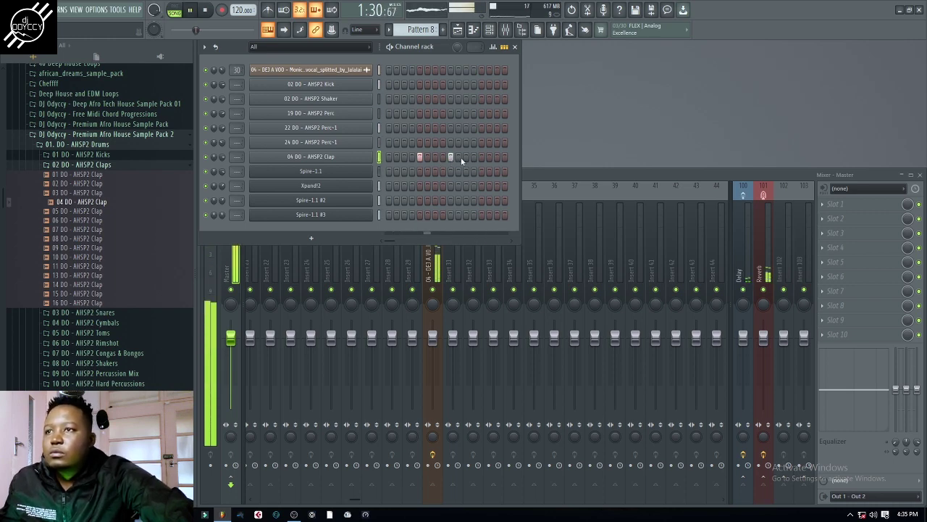
pyautogui.click(473, 158)
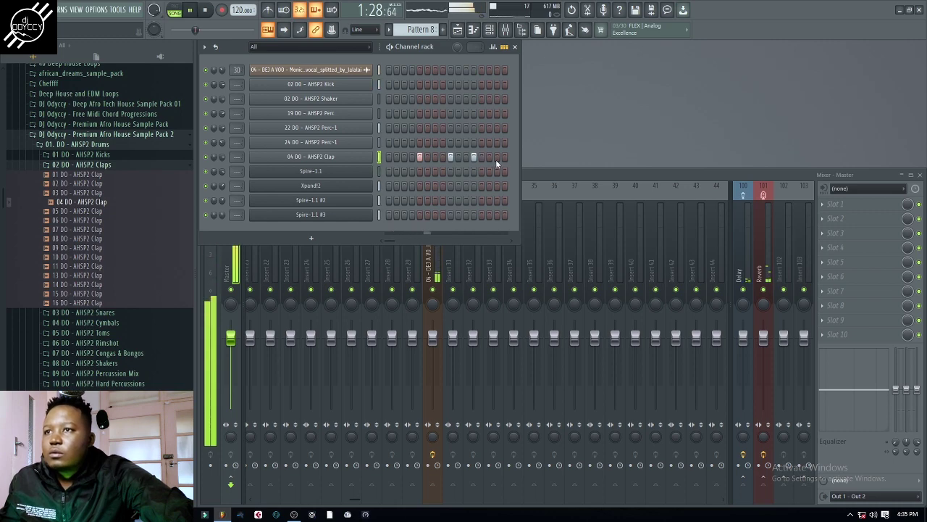
pyautogui.press('space')
pyautogui.press('space')
pyautogui.click(474, 156)
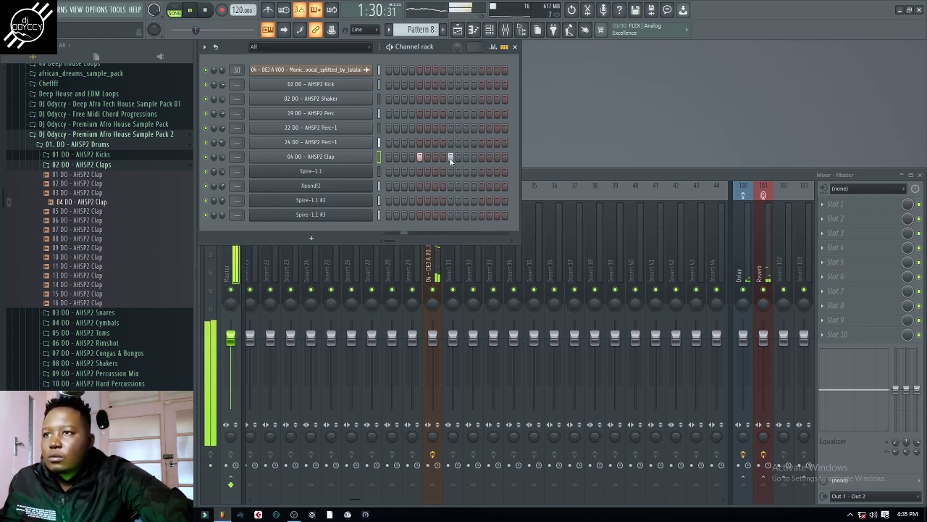
# Step: Set the 04 DO - AHSP2 Clap hits in Pattern 8 to steps 1, 4, 7 and 11
pyautogui.click(388, 158)
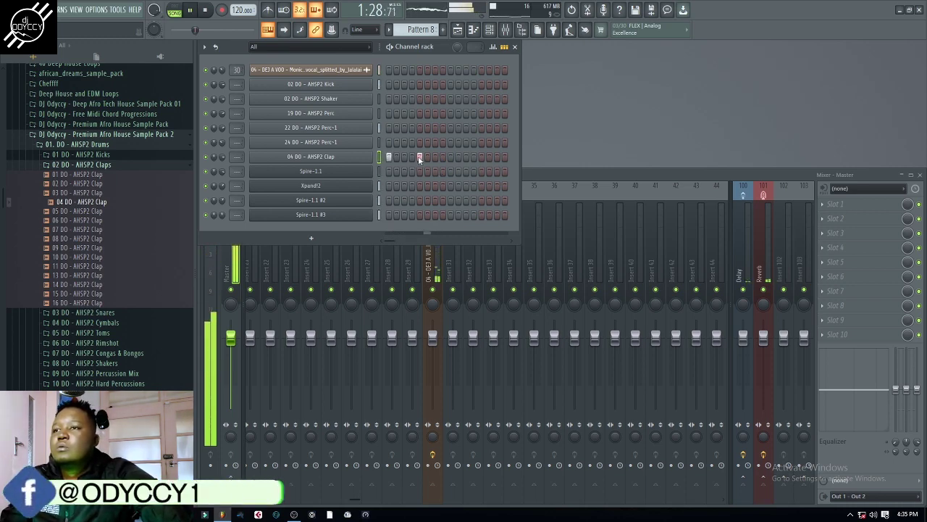
pyautogui.click(412, 157)
pyautogui.click(434, 157)
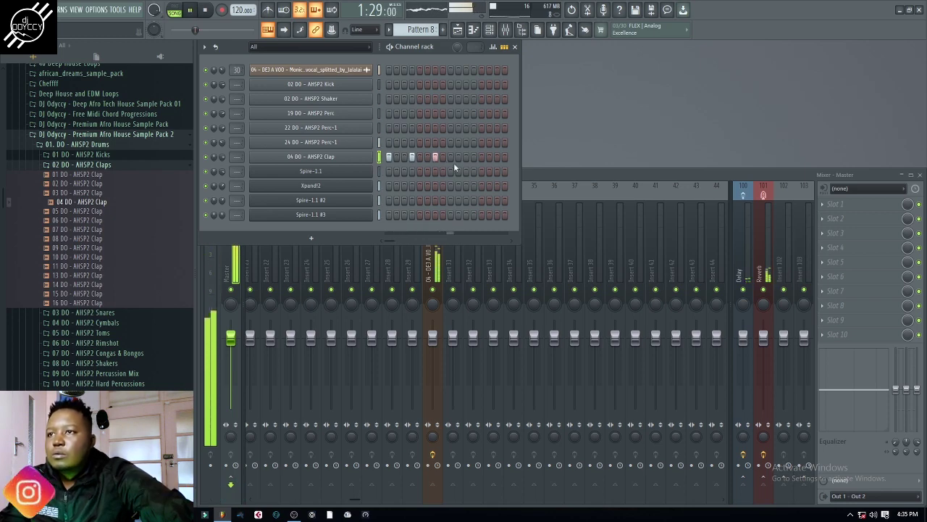
pyautogui.click(465, 157)
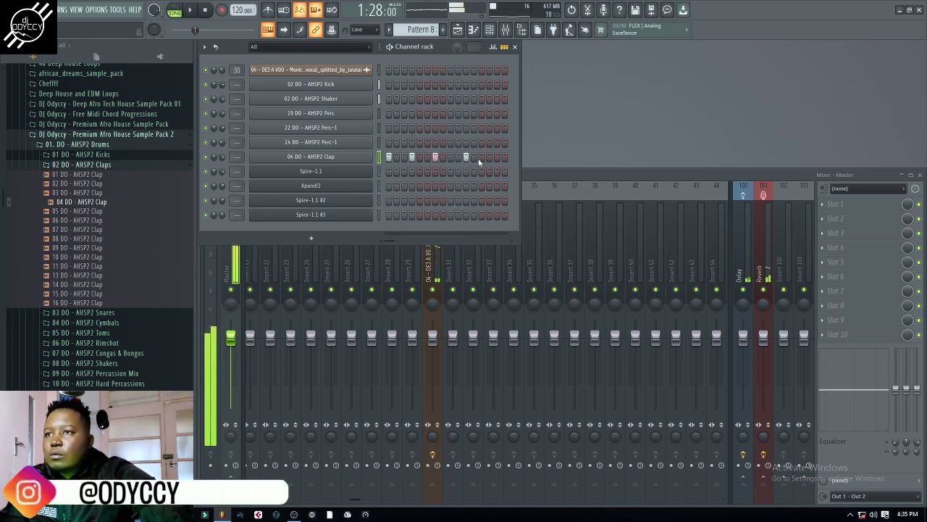
# Step: Add a 04 DO - AHSP2 Clap hit on step 13 of Pattern 8 and lower the velocities of steps 4 and 11, with step 4 at 62%
pyautogui.click(482, 157)
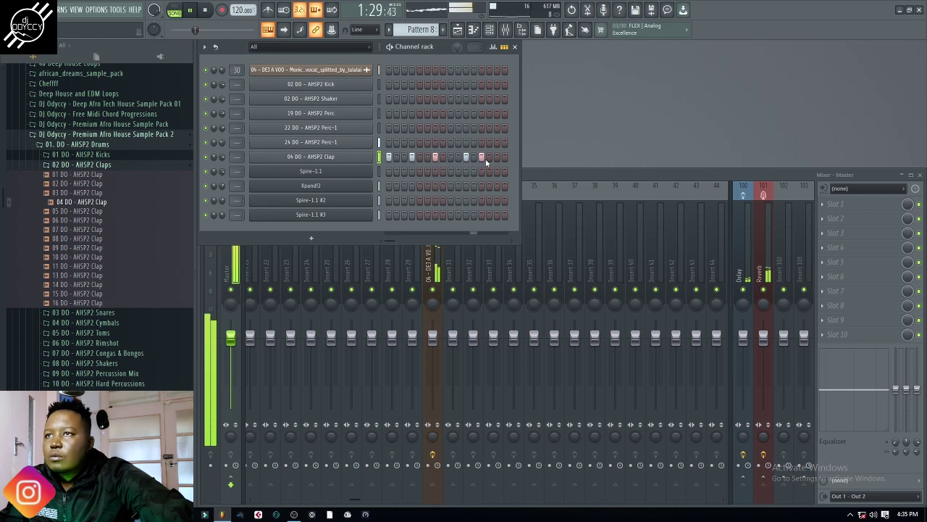
pyautogui.click(493, 47)
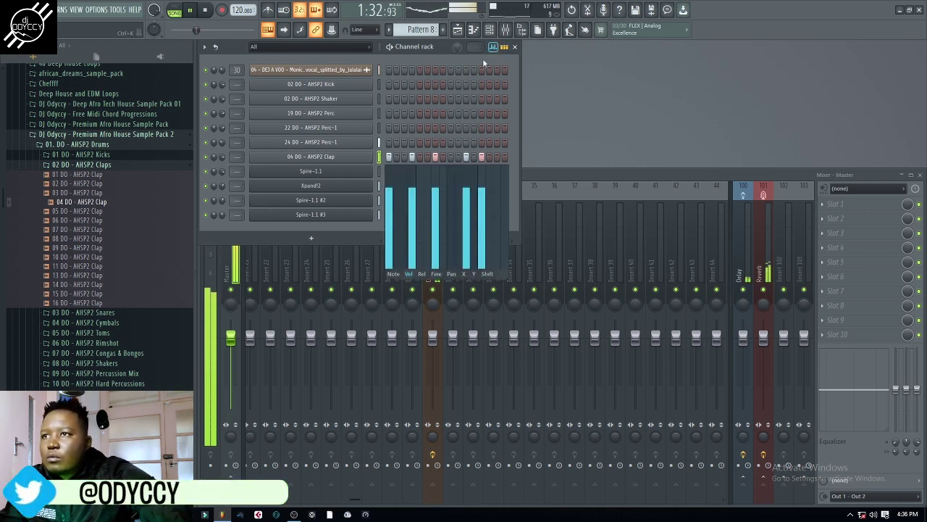
pyautogui.click(413, 229)
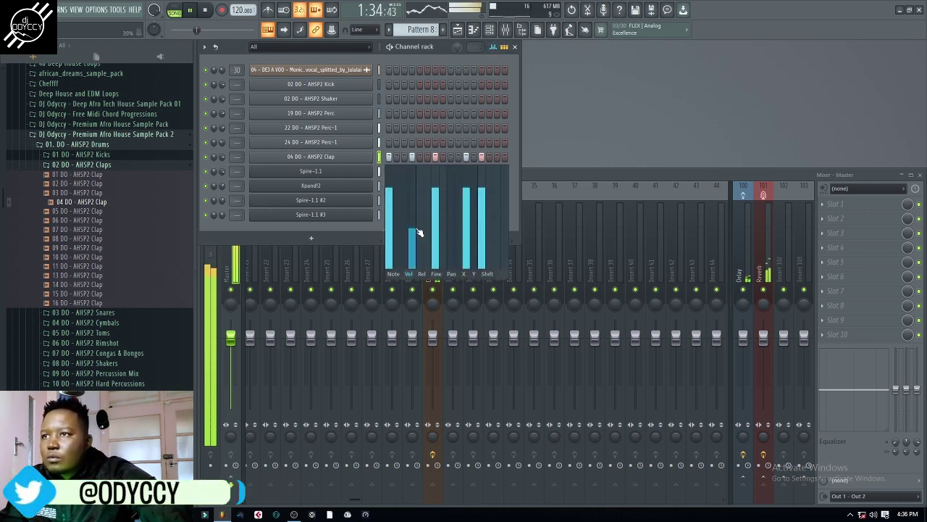
pyautogui.click(470, 210)
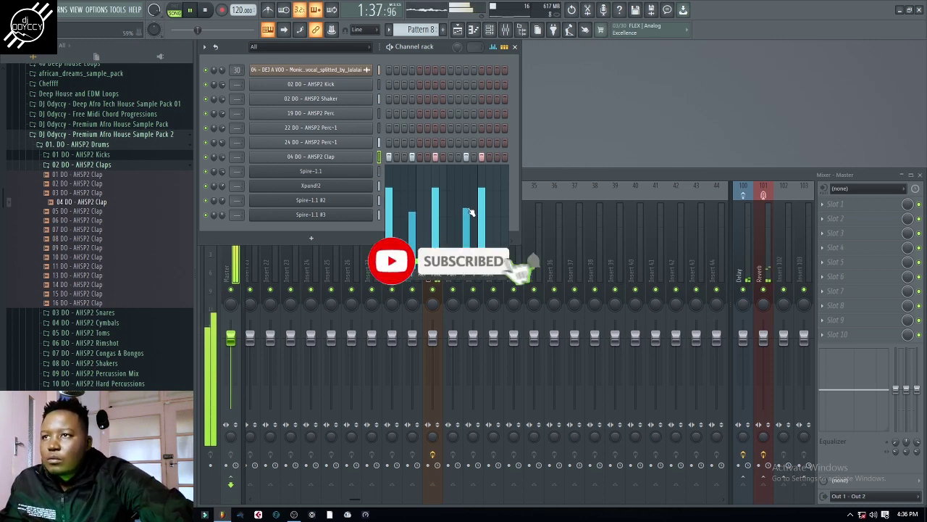
pyautogui.moveTo(414, 211); pyautogui.dragTo(415, 205)
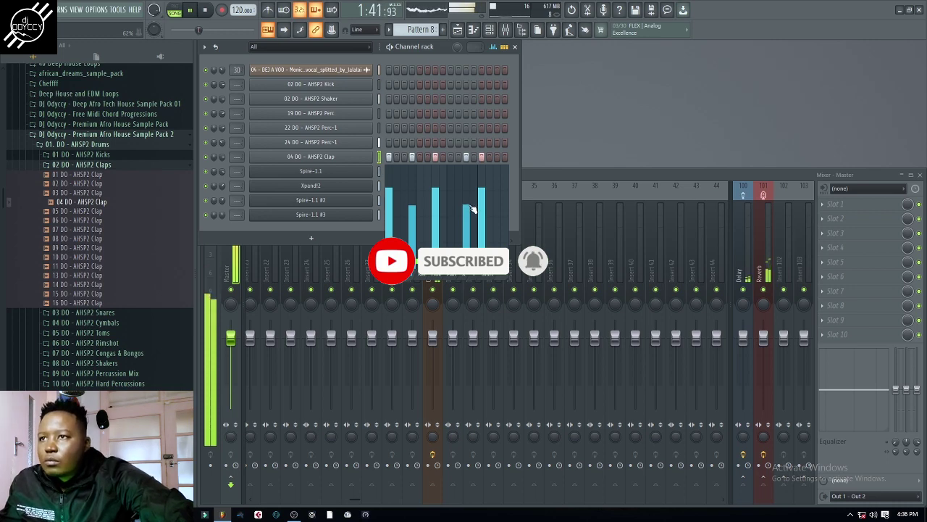
pyautogui.click(494, 48)
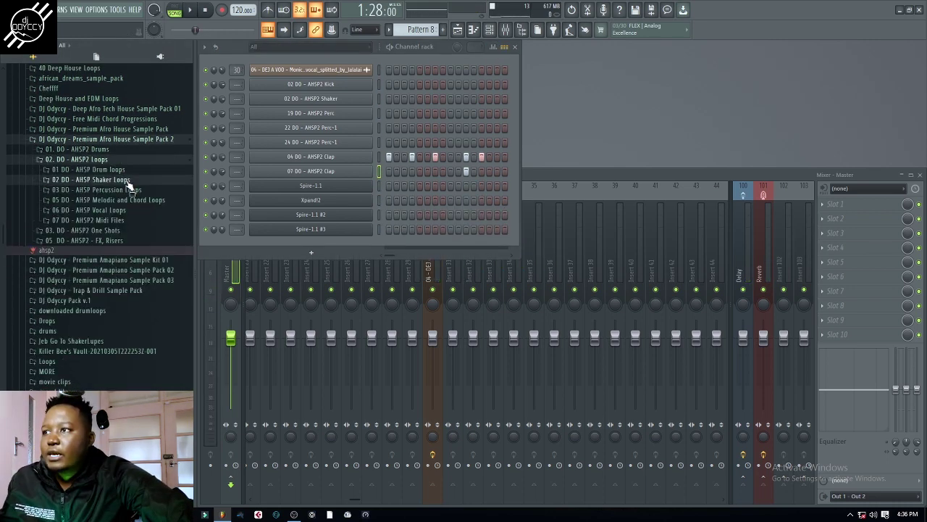
# Step: Place 08 DO - AHSP2 - Shaker Loop on Track 8 at bar 45 and time-stretch it to span exactly two bars
pyautogui.click(91, 179)
pyautogui.press('F5')
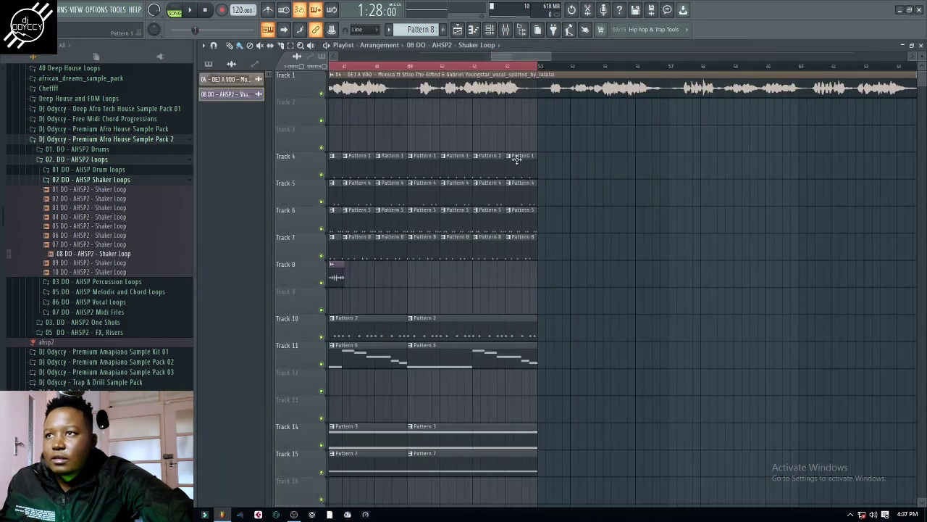
pyautogui.moveTo(532, 58); pyautogui.dragTo(509, 62)
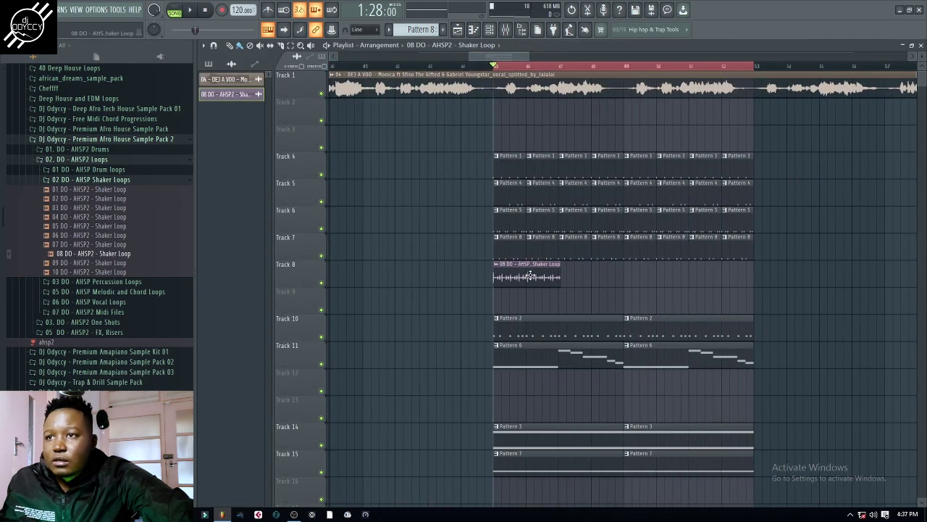
pyautogui.doubleClick(531, 276)
pyautogui.moveTo(459, 165); pyautogui.dragTo(411, 232)
pyautogui.moveTo(416, 285); pyautogui.dragTo(417, 279)
pyautogui.press('space')
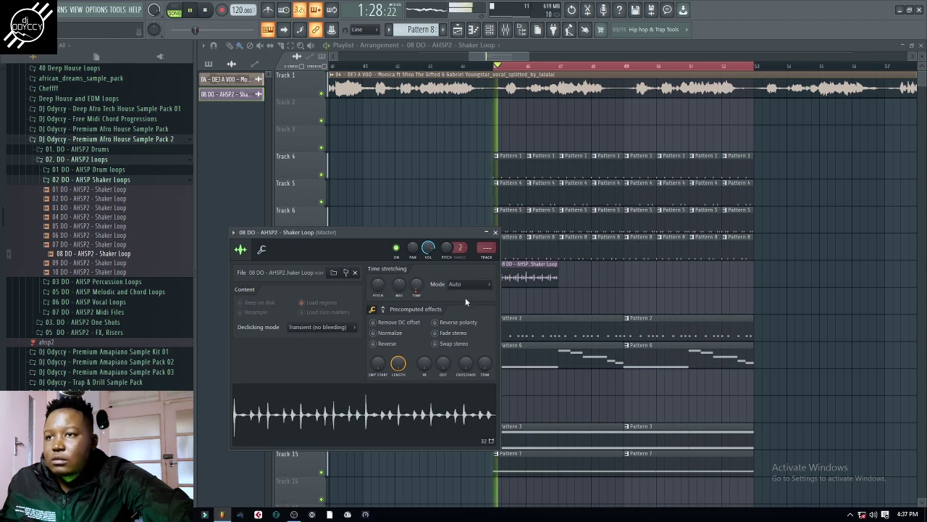
pyautogui.click(494, 232)
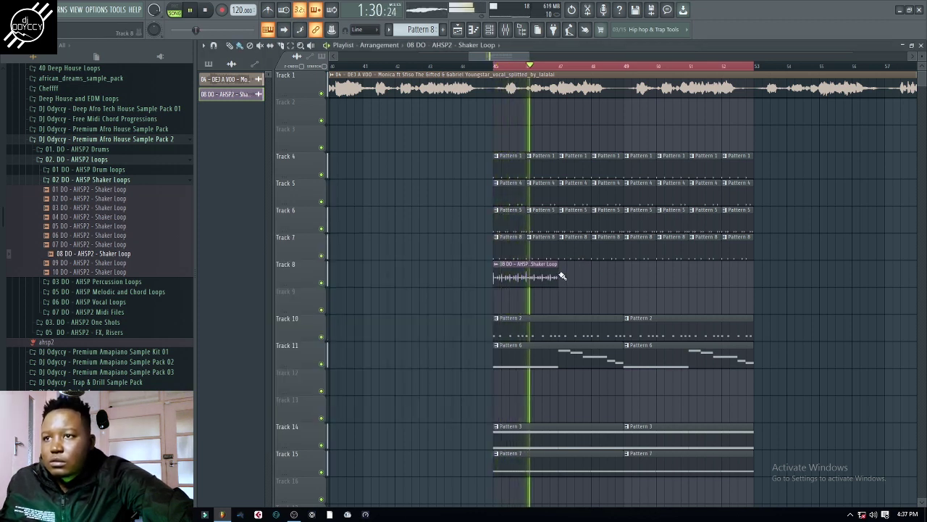
# Step: Repeat the shaker loop clip along Track 8 up to bar 53 and listen to it in the mix
pyautogui.click(582, 275)
pyautogui.moveTo(681, 278); pyautogui.dragTo(786, 274)
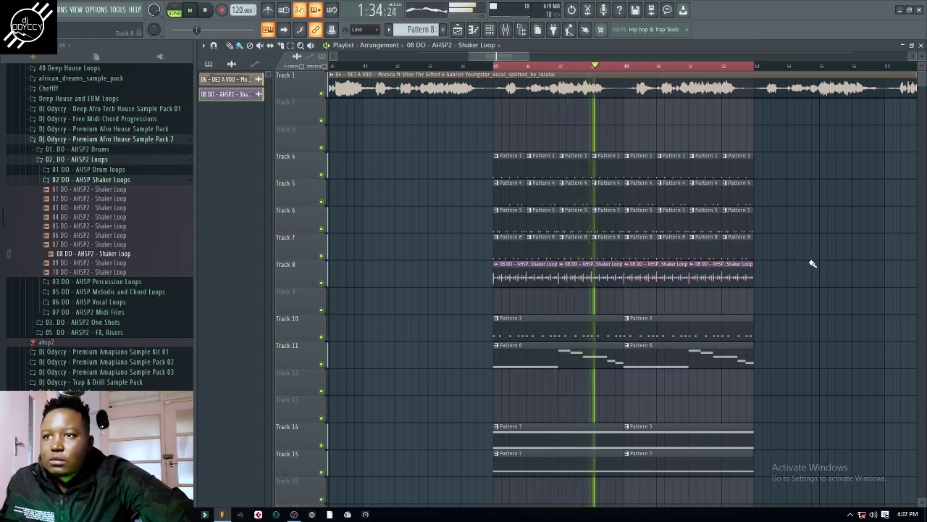
pyautogui.rightClick(300, 352)
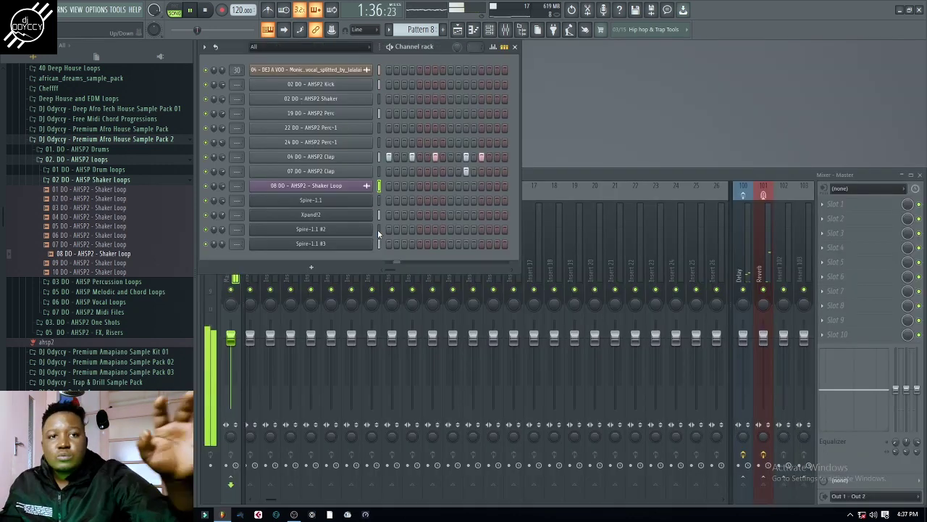
pyautogui.press('space')
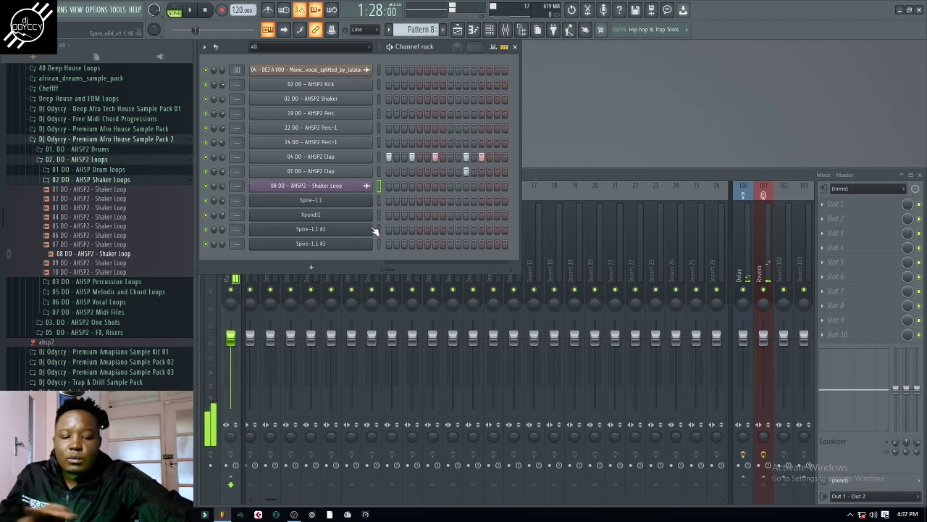
# Step: Draw a short descending F#5, F5, D#5 phrase for Spire-1.1 #4 at the start of Pattern 9, with the D#5 twice as long
pyautogui.click(457, 29)
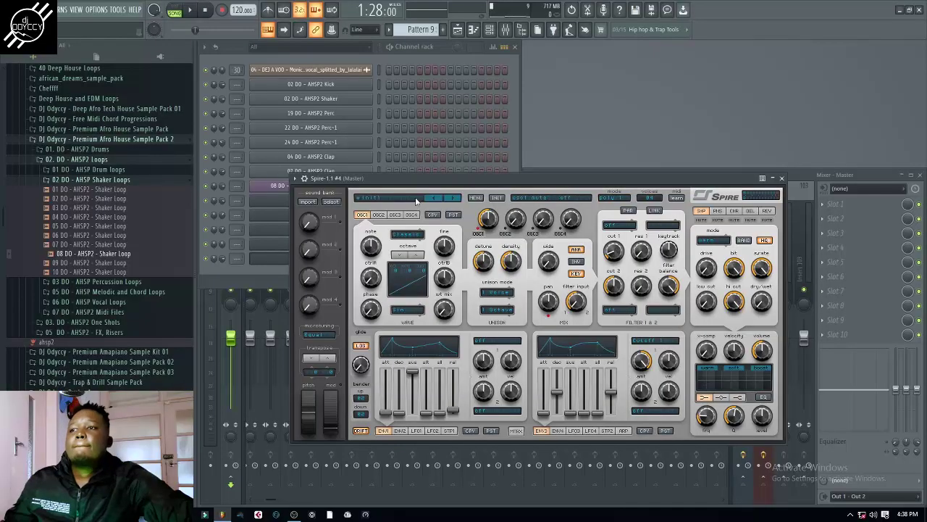
pyautogui.click(475, 30)
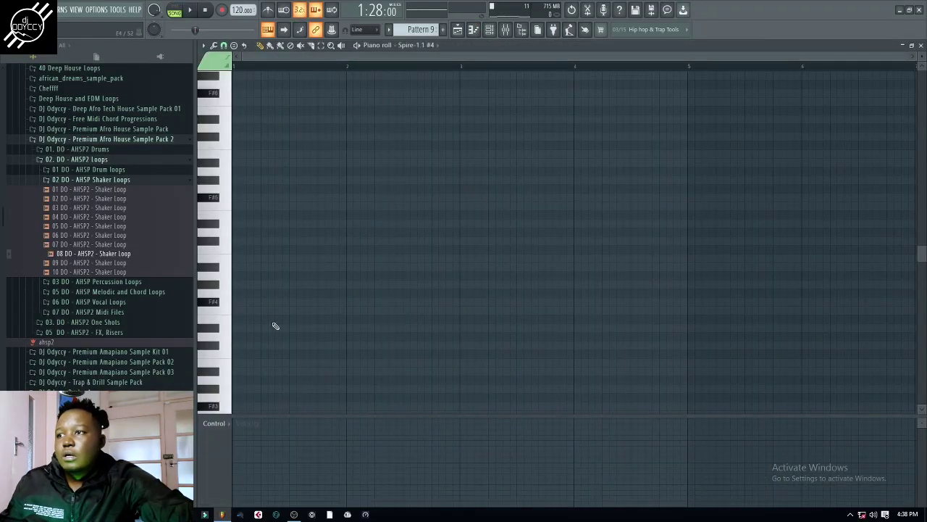
pyautogui.click(239, 308)
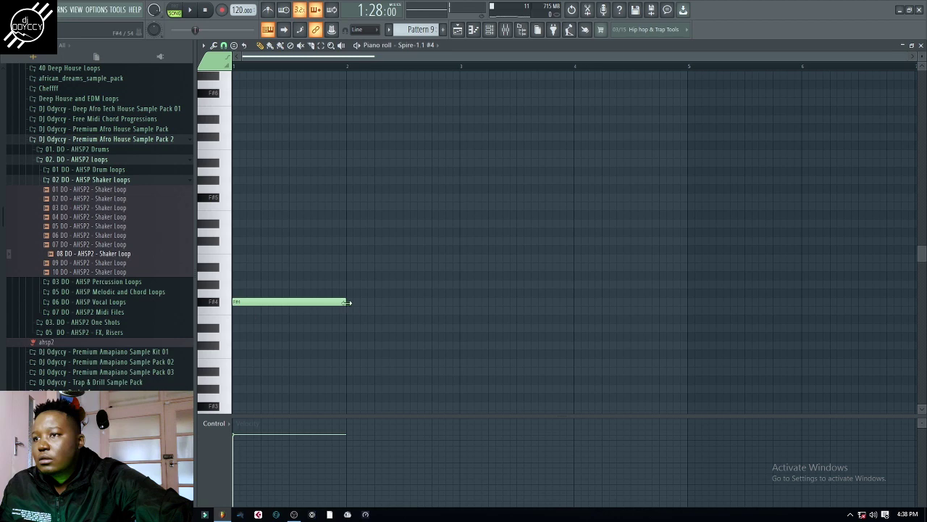
pyautogui.moveTo(341, 301); pyautogui.dragTo(261, 198)
pyautogui.moveTo(341, 197); pyautogui.dragTo(247, 211)
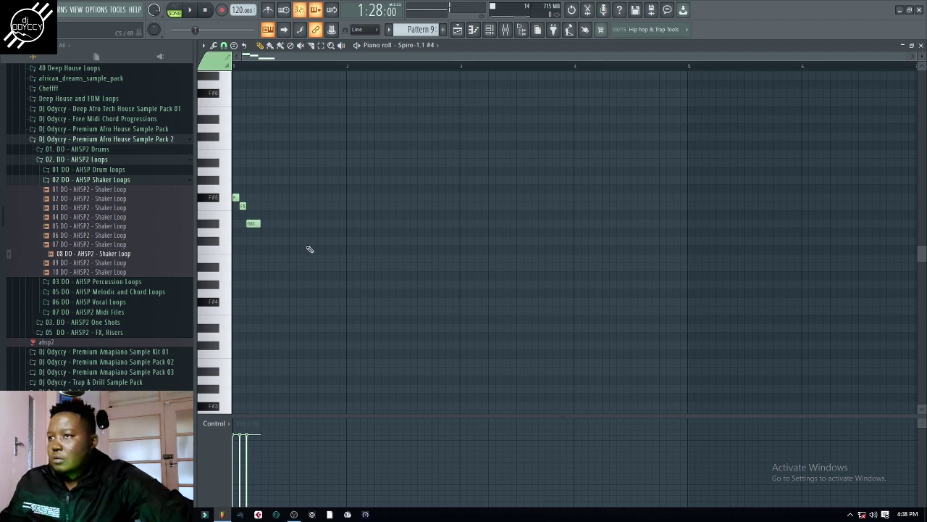
# Step: Duplicate the three-note Spire-1.1 #4 phrase repeatedly until it fills four bars of Pattern 9
pyautogui.hotkey('ctrl', 'b')
pyautogui.hotkey('ctrl', 'b')
pyautogui.hotkey('ctrl', 'b')
pyautogui.hotkey('ctrl', 'b')
pyautogui.hotkey('ctrl', 'b')
pyautogui.hotkey('ctrl', 'b')
pyautogui.hotkey('ctrl', 'b')
pyautogui.hotkey('ctrl', 'b')
pyautogui.hotkey('ctrl', 'b')
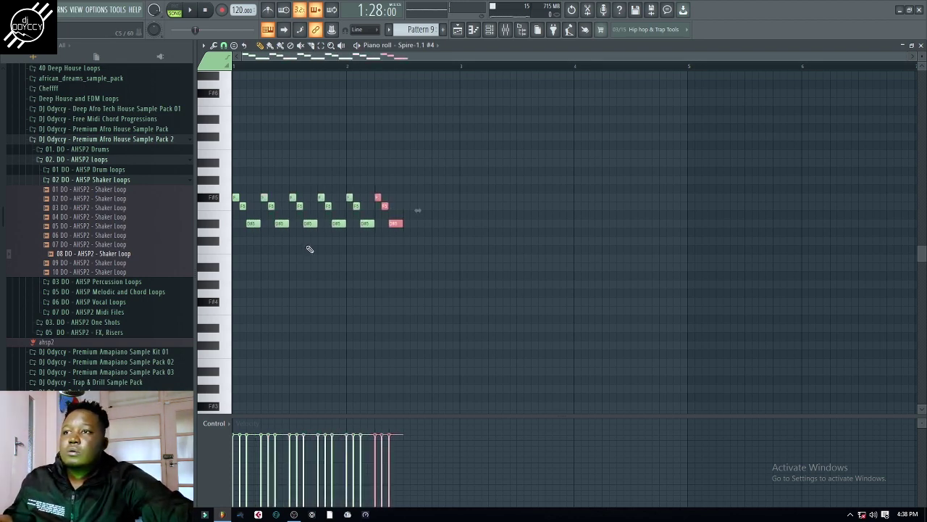
pyautogui.hotkey('ctrl', 'b')
pyautogui.hotkey('ctrl', 'b')
pyautogui.hotkey('ctrl', 'b')
pyautogui.hotkey('ctrl', 'b')
pyautogui.hotkey('ctrl', 'b')
pyautogui.hotkey('ctrl', 'b')
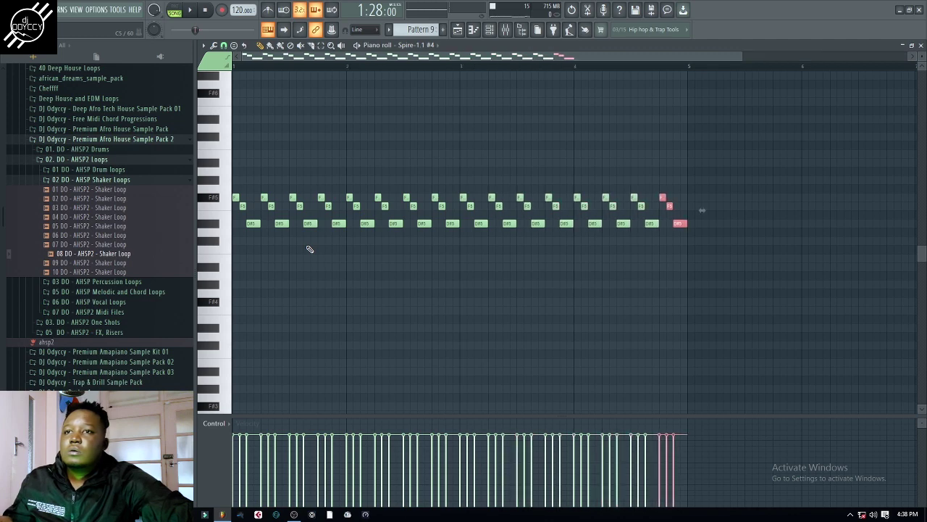
# Step: Play back the Pattern 9 phrase, select its D#5 notes while listening, and clear the selection before leaving the notes
pyautogui.press('space')
pyautogui.hotkey('ctrl', 'd')
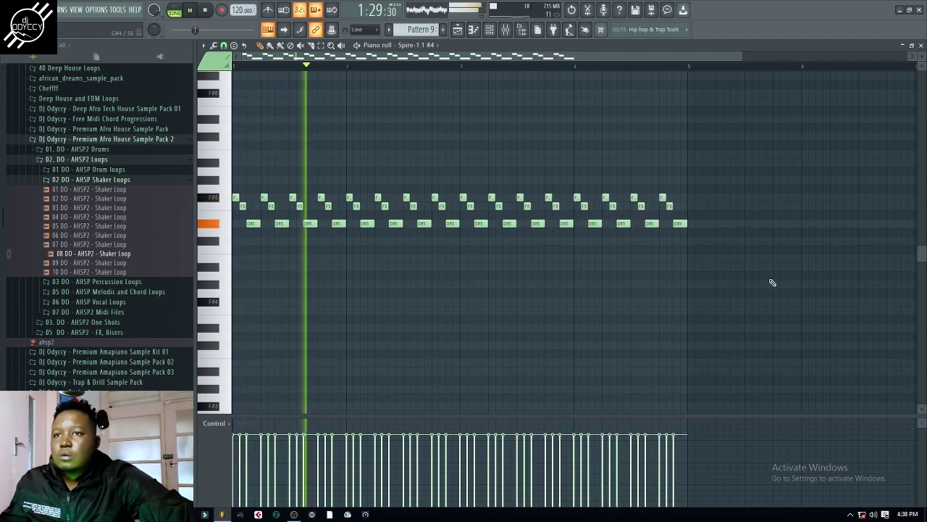
pyautogui.moveTo(734, 217); pyautogui.dragTo(235, 237)
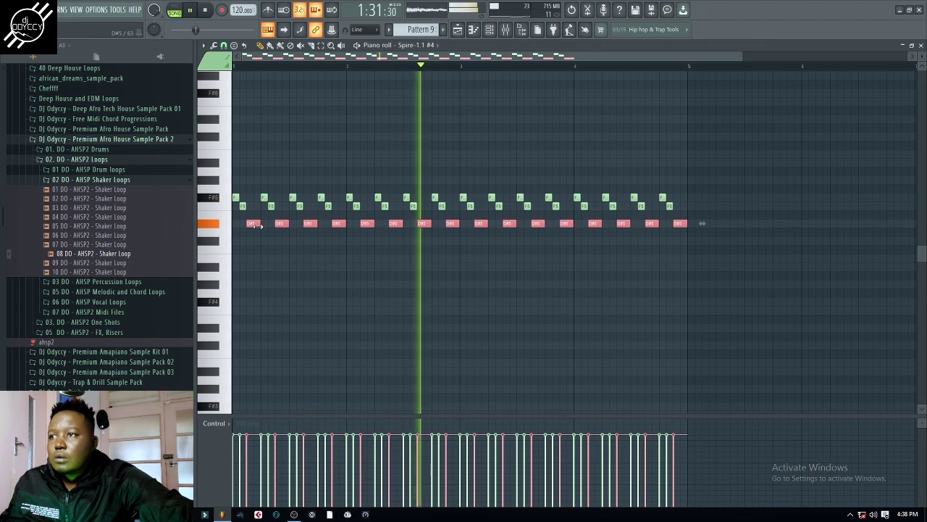
pyautogui.moveTo(735, 204); pyautogui.dragTo(262, 225)
pyautogui.keyDown('ctrl'); pyautogui.click(453, 276); pyautogui.keyUp('ctrl')
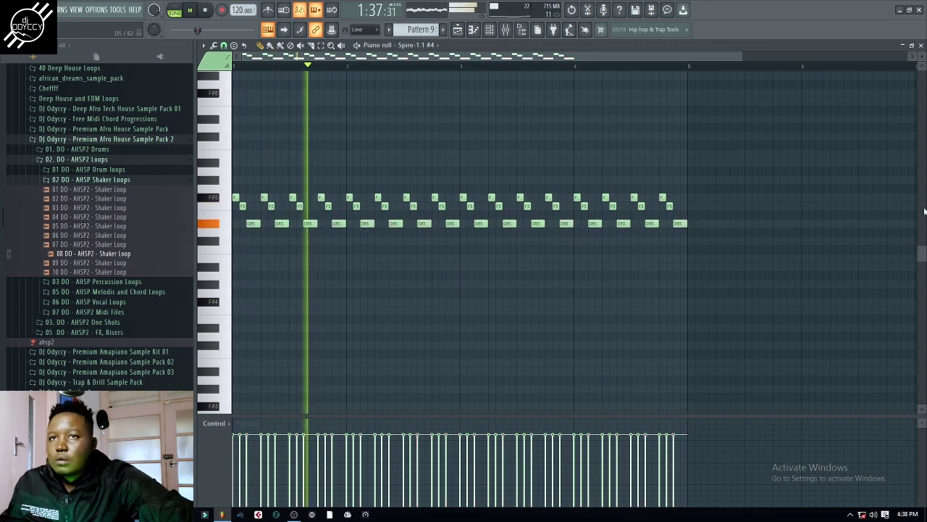
pyautogui.click(920, 45)
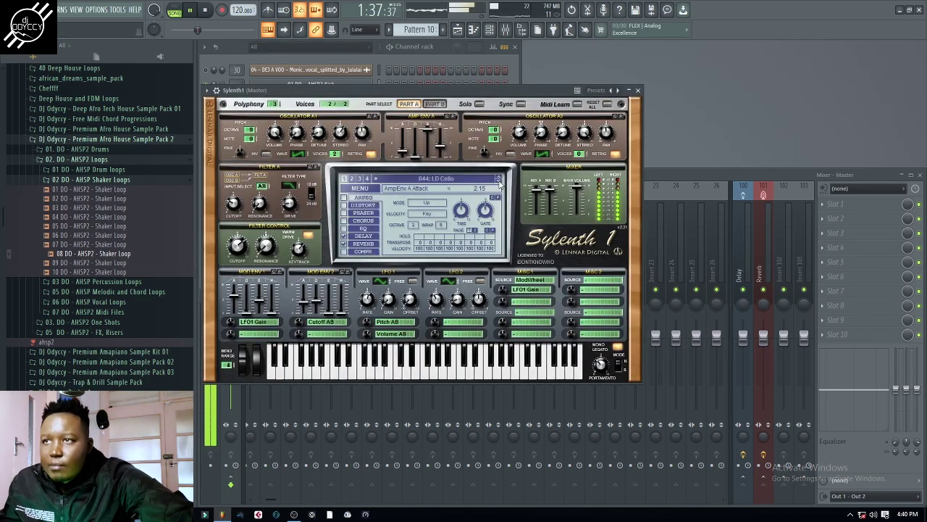
# Step: Leave the Sylenth1 settings and audition 01 DO - AHSP2 - FX from the 05 DO - AHSP2 - FX, Risers folder
pyautogui.click(637, 91)
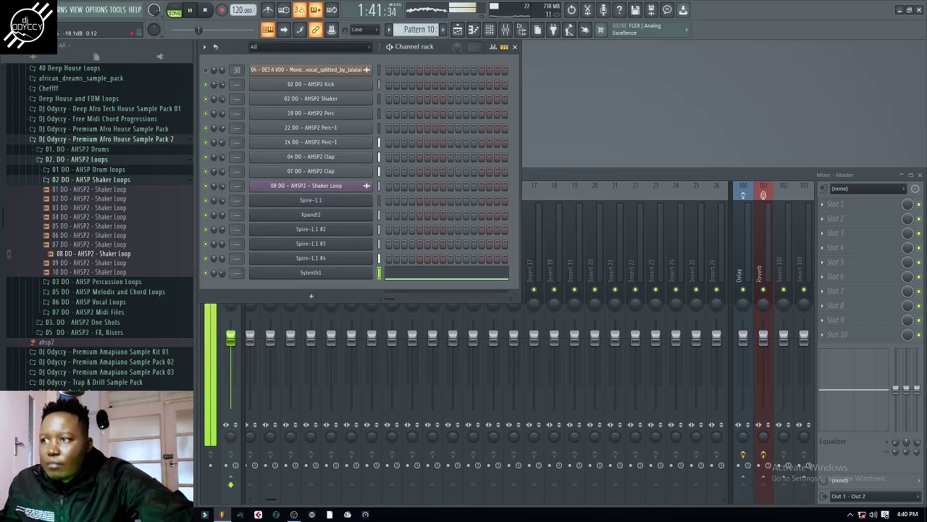
pyautogui.click(458, 30)
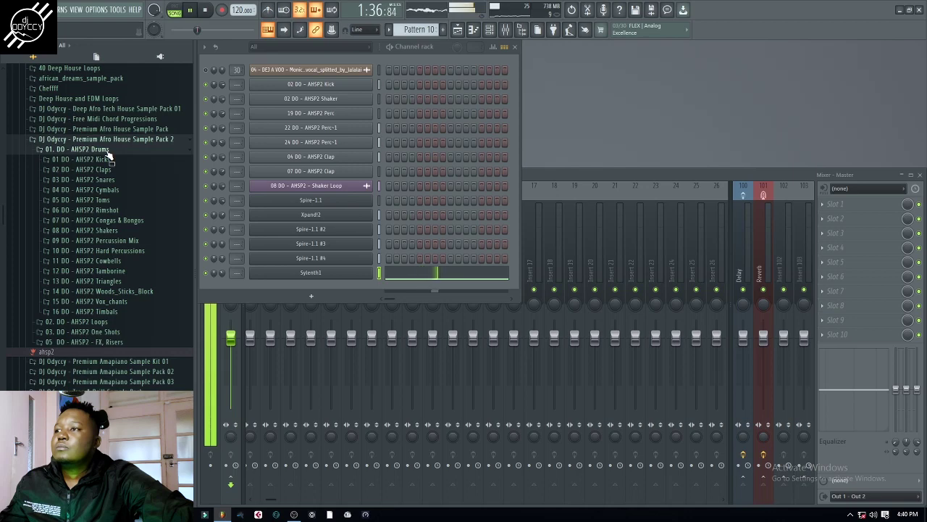
pyautogui.click(107, 151)
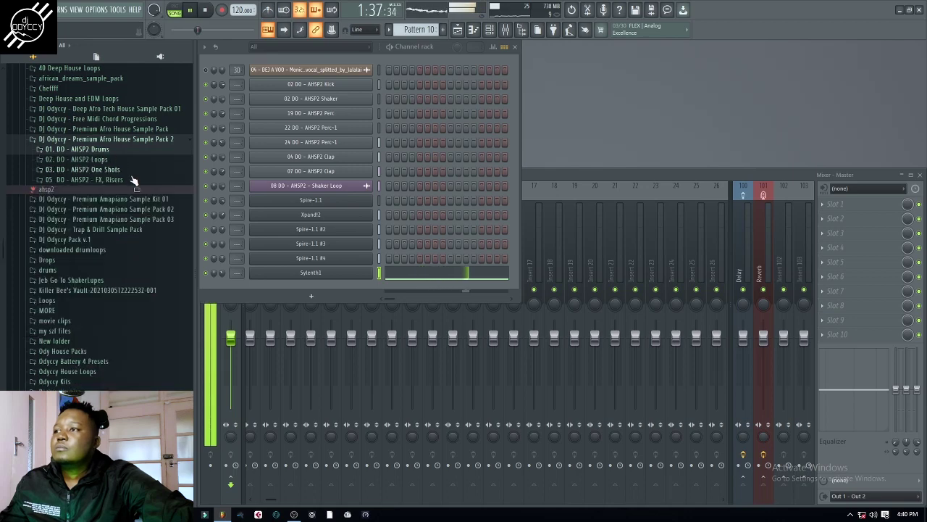
pyautogui.click(138, 182)
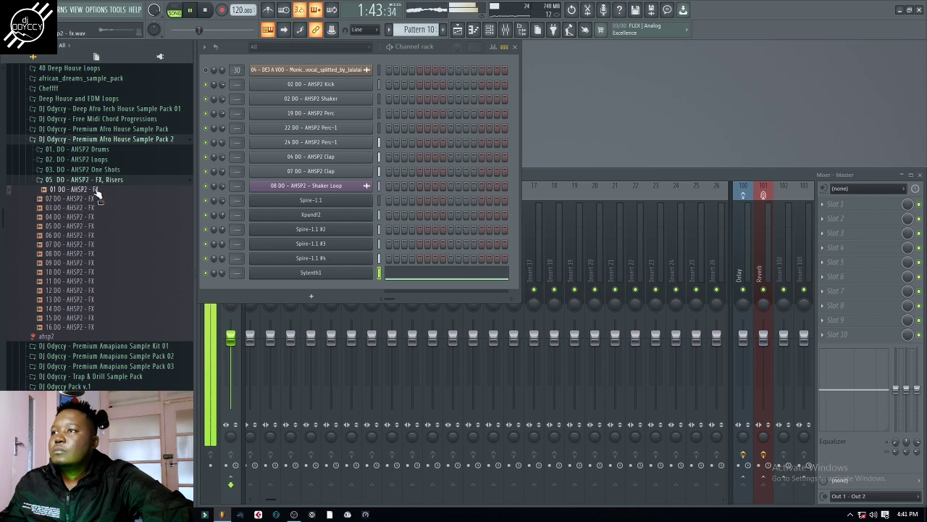
pyautogui.click(113, 180)
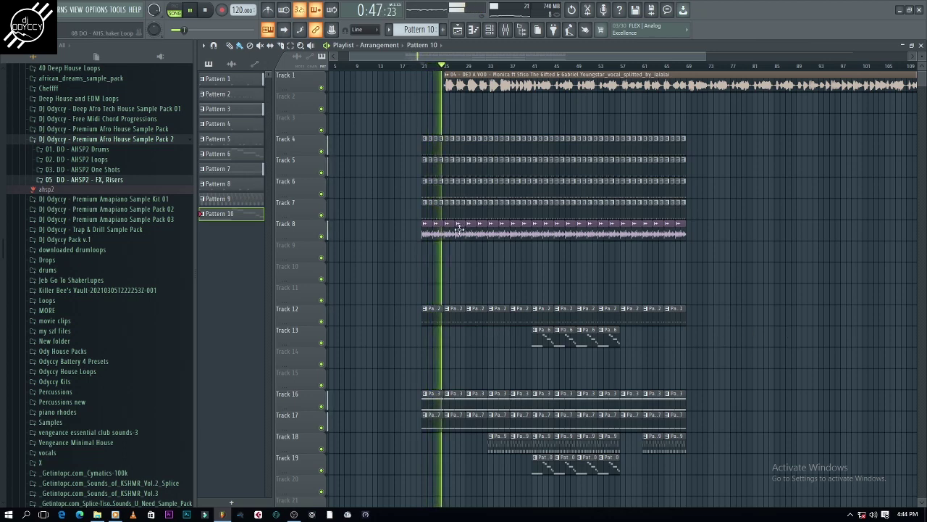
# Step: Delete the shaker loop clips on Track 8 from bar 21 to bar 41
pyautogui.moveTo(425, 232); pyautogui.dragTo(539, 245)
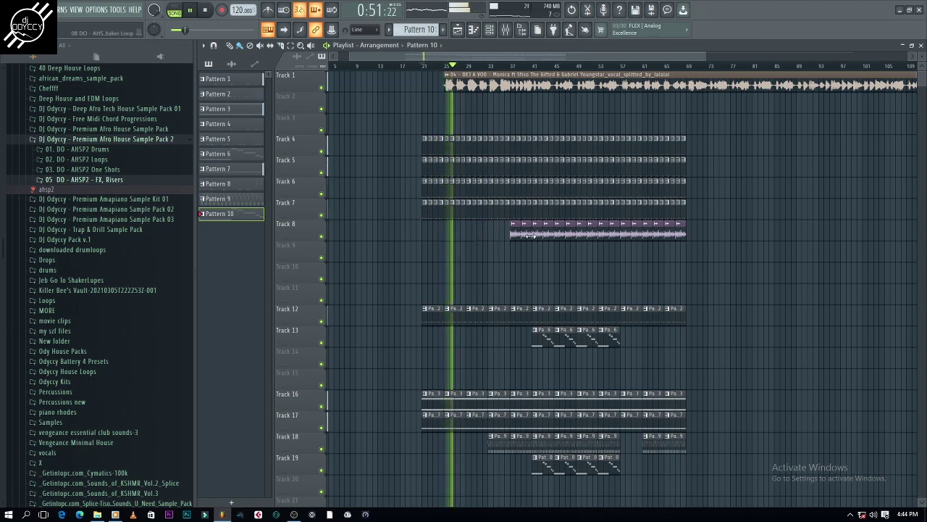
pyautogui.rightClick(527, 234)
pyautogui.rightClick(516, 237)
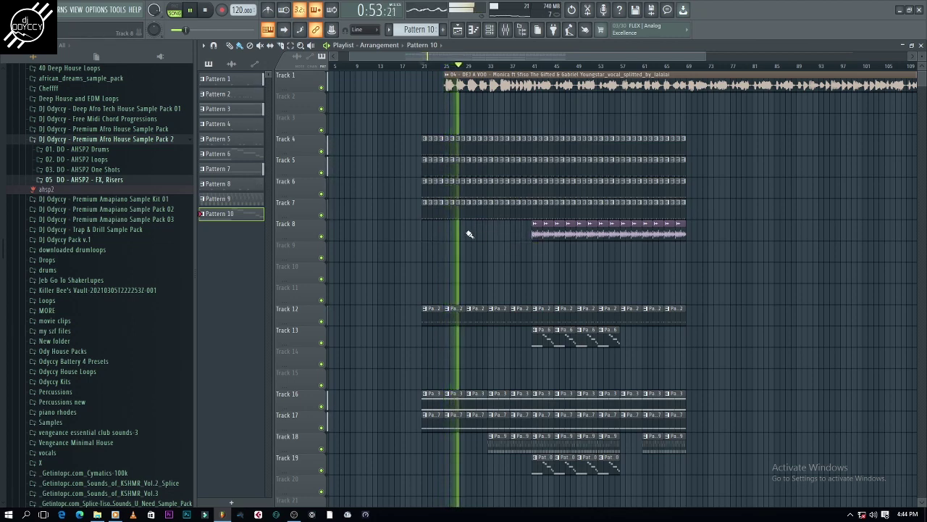
# Step: Mute Track 7 during playback, delete its pattern clips from bar 21 to bar 41, and unmute the track
pyautogui.click(322, 215)
pyautogui.moveTo(422, 213); pyautogui.dragTo(531, 217)
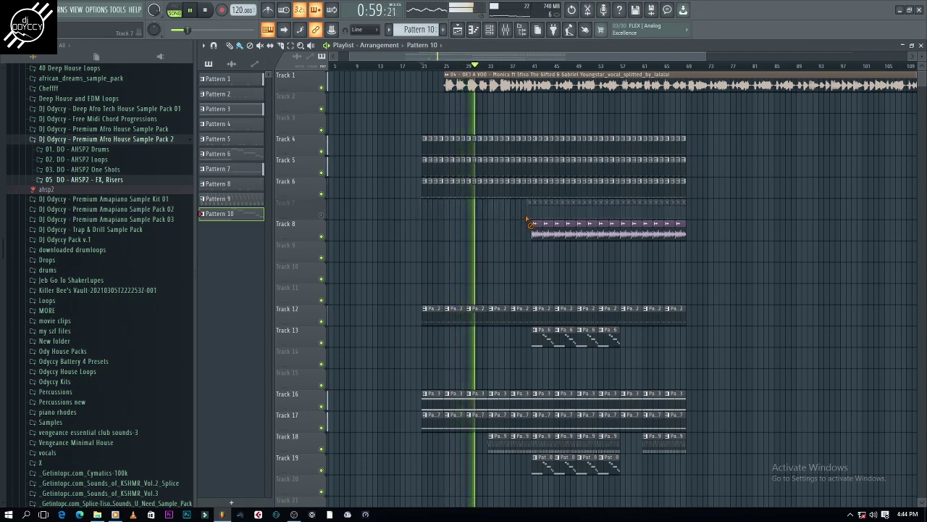
pyautogui.click(322, 215)
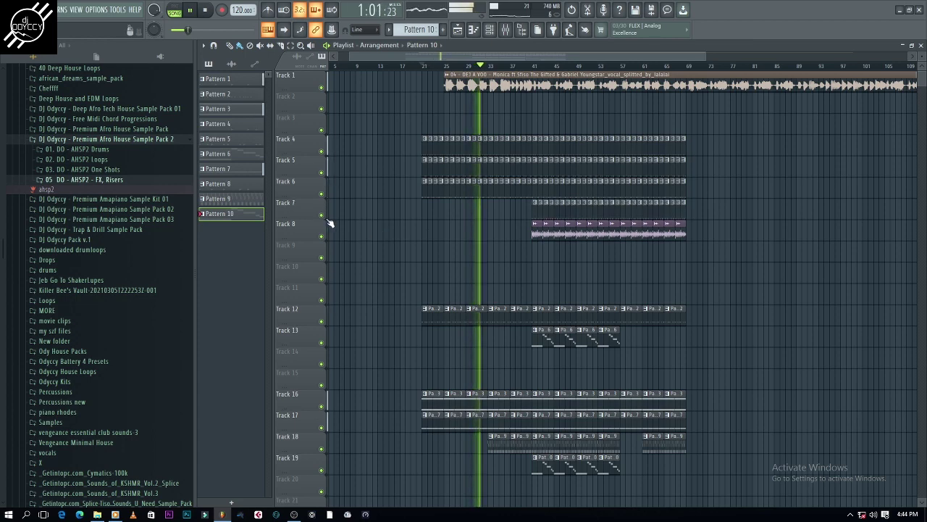
# Step: Select Pattern 7 from its Track 17 clip, inspect its channels during playback, and return to the arrangement
pyautogui.click(481, 425)
pyautogui.click(920, 45)
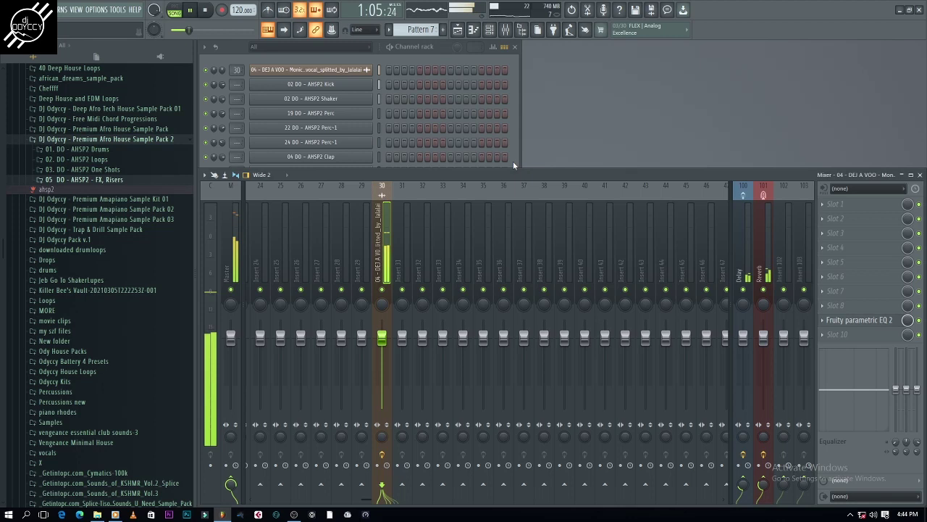
pyautogui.press('F6')
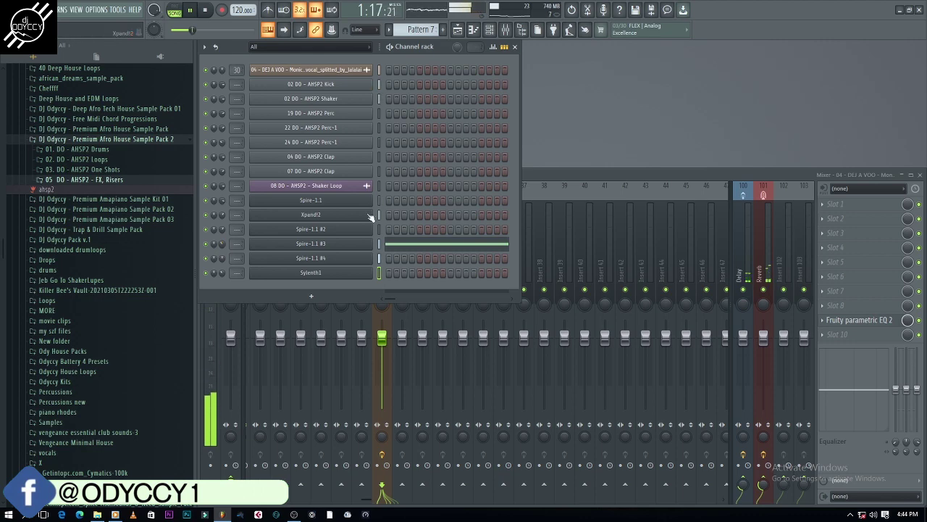
pyautogui.press('F5')
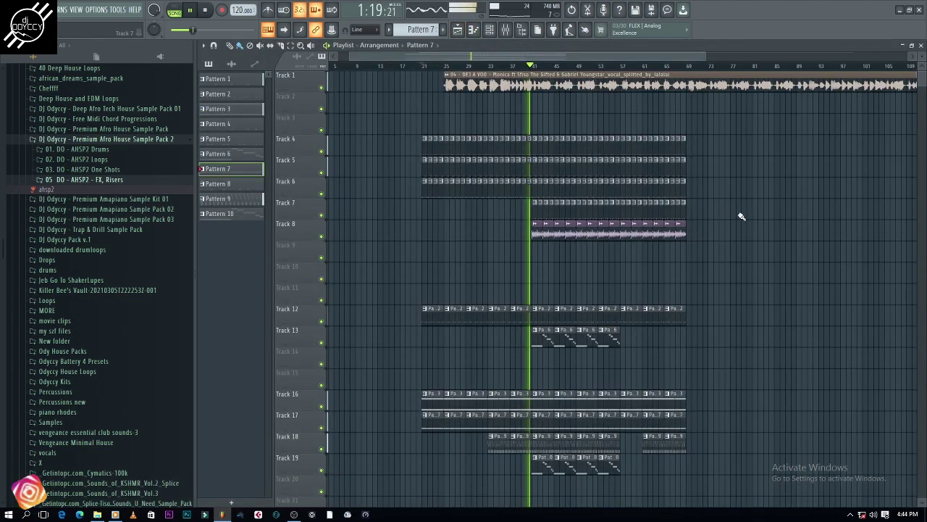